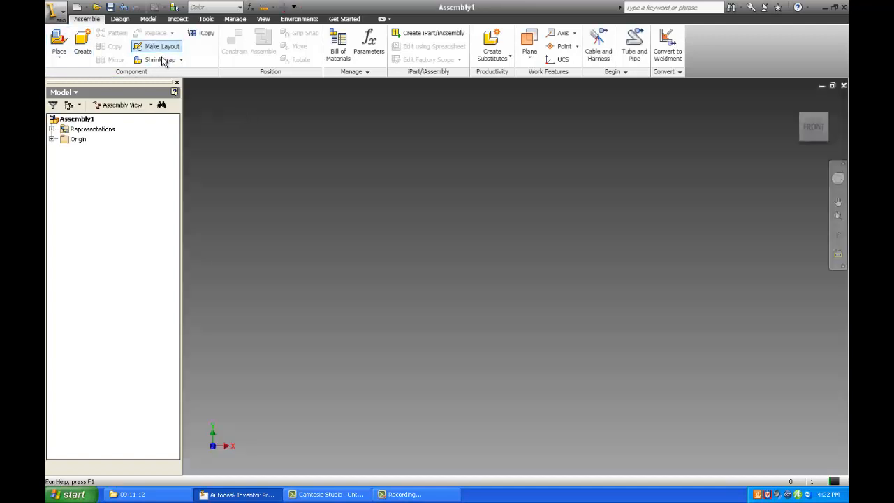
Place one instance of Pegboard 3.ipt from the 7th Technology folder into the assembly
click(60, 42)
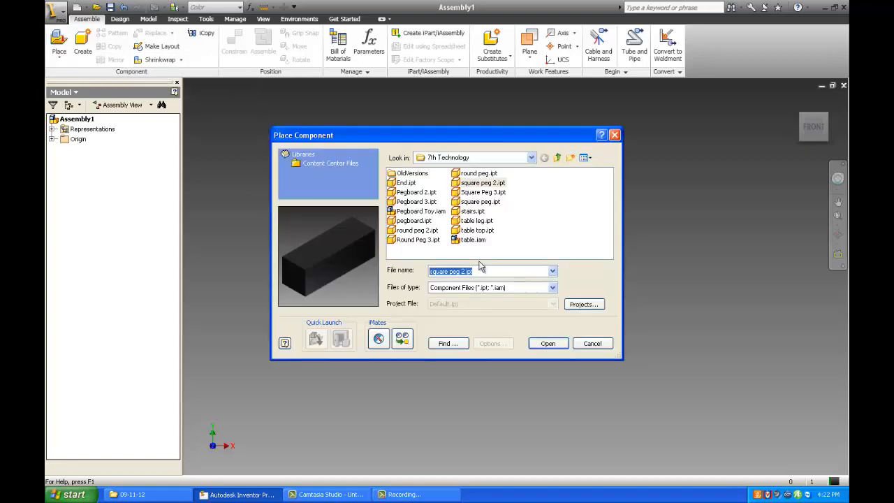
click(416, 202)
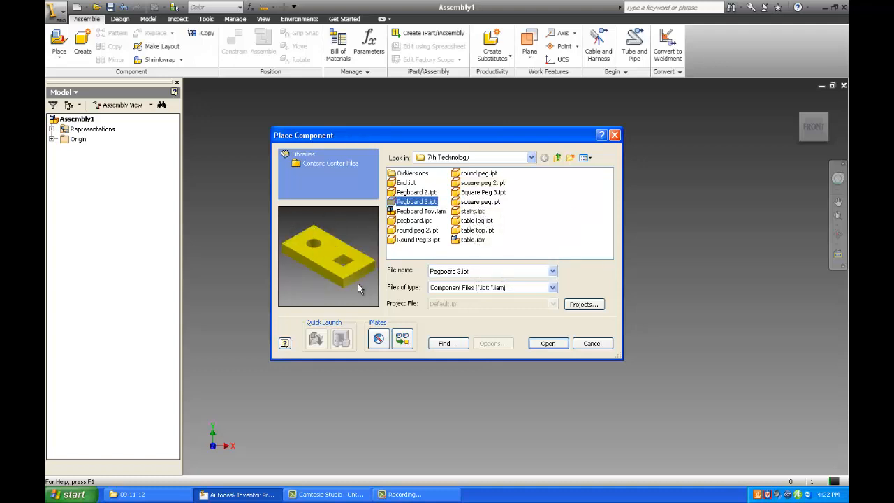
click(547, 344)
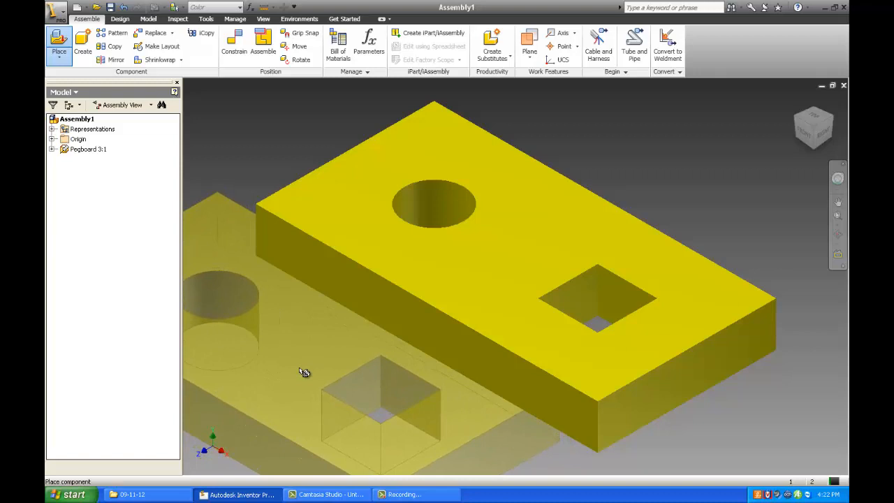
key(Escape)
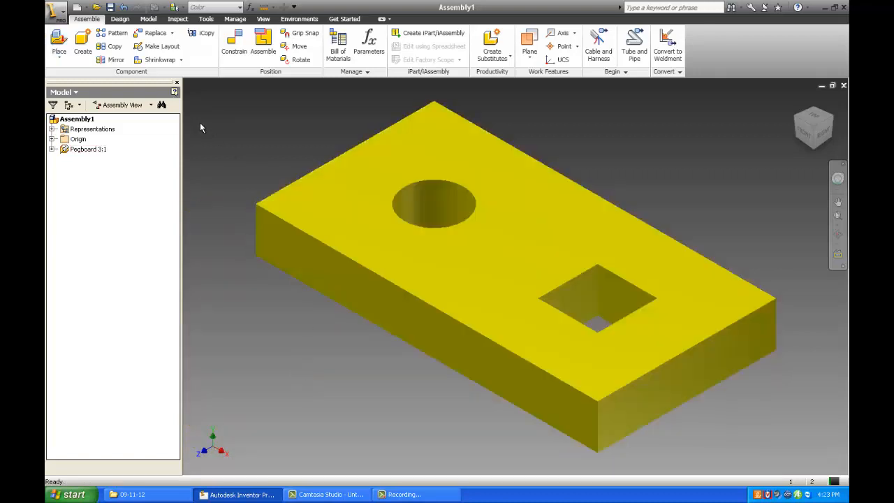
Place one instance of Round Peg 3.ipt in front of the pegboard's round-hole end
click(60, 42)
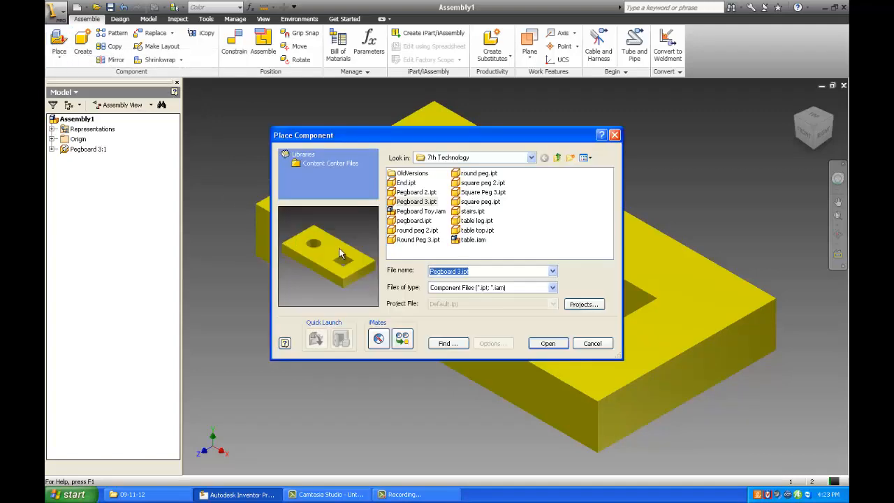
click(419, 239)
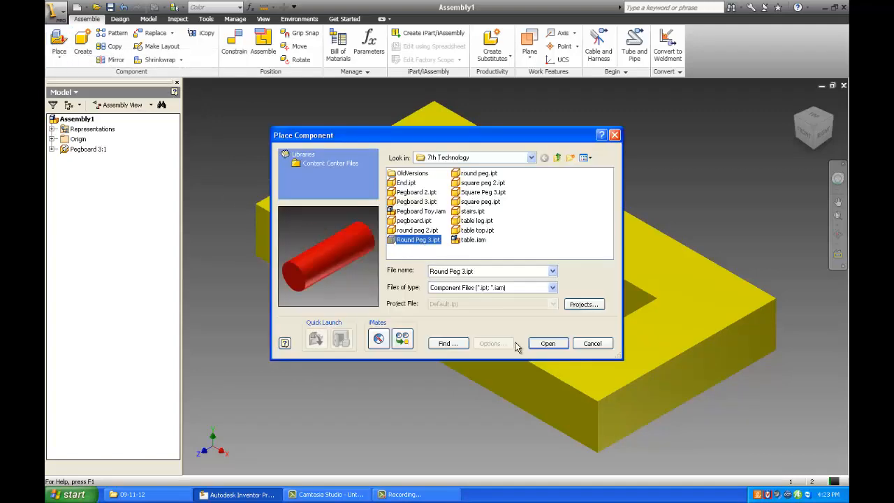
click(545, 343)
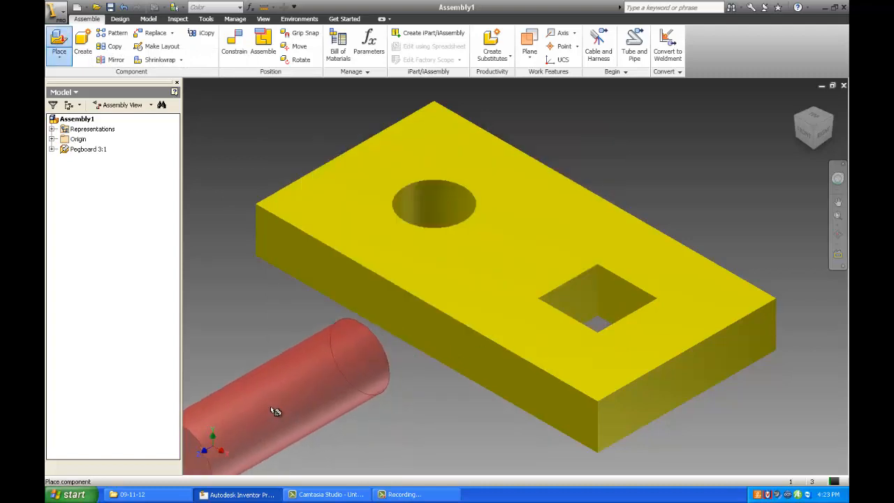
click(268, 410)
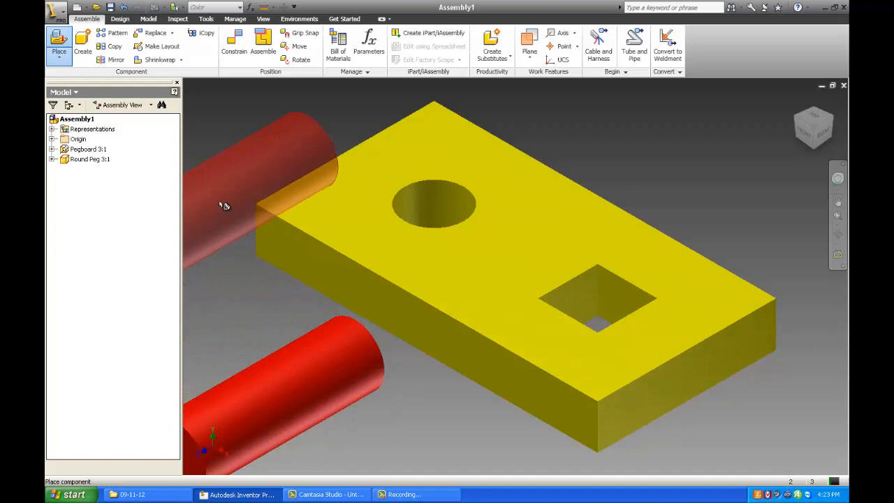
key(Escape)
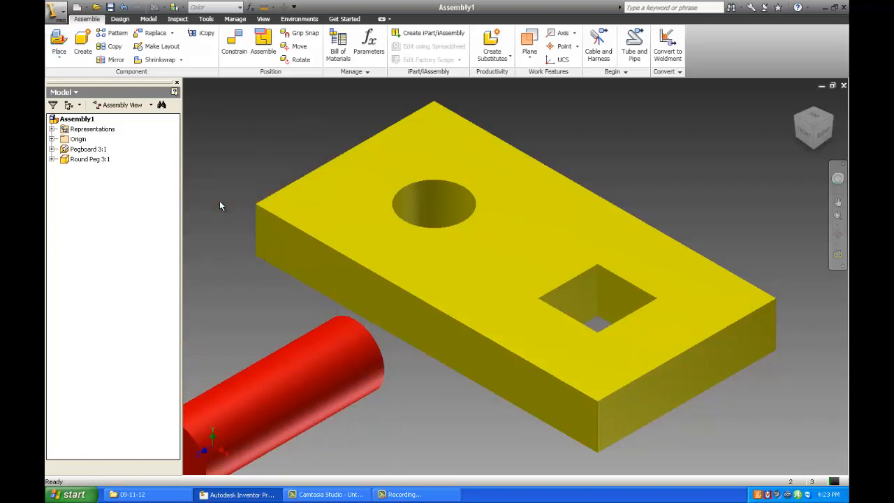
Place one instance of Square Peg 3.ipt beside the round peg, in front of the pegboard
click(58, 44)
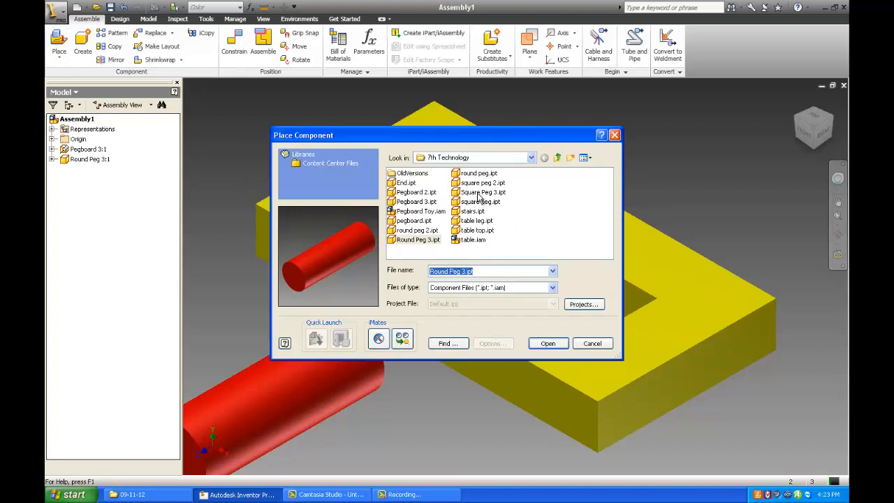
click(478, 194)
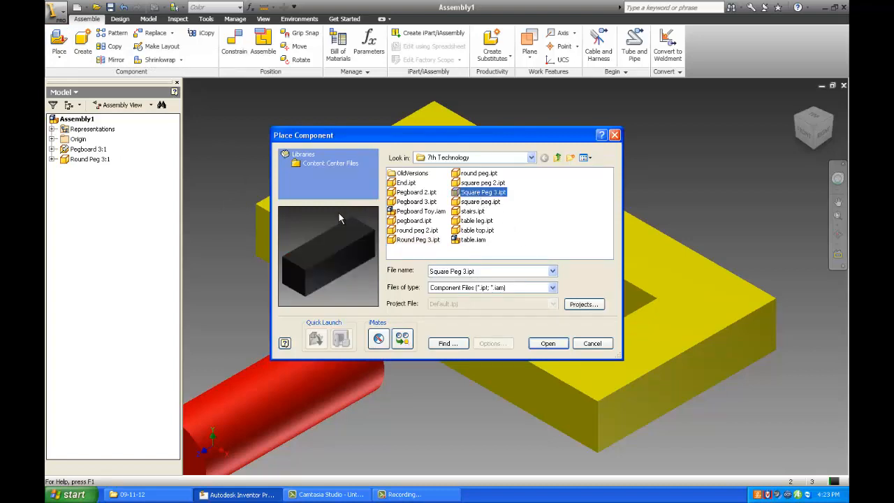
click(563, 342)
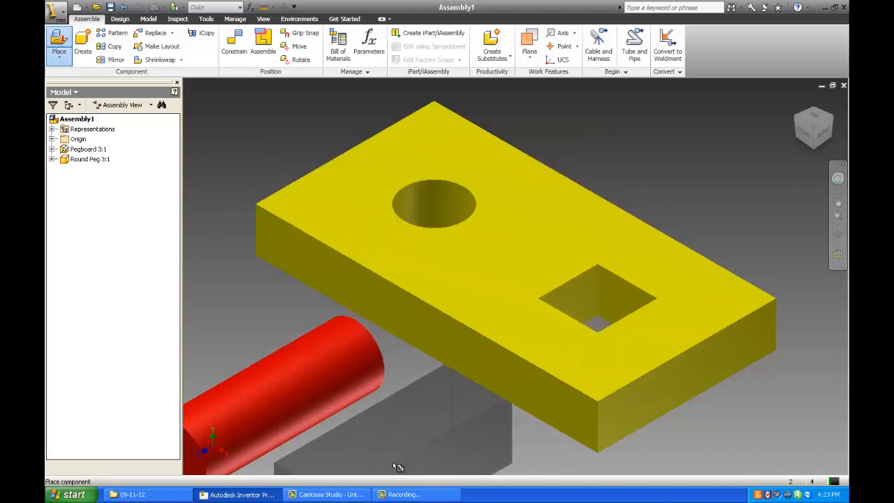
click(396, 466)
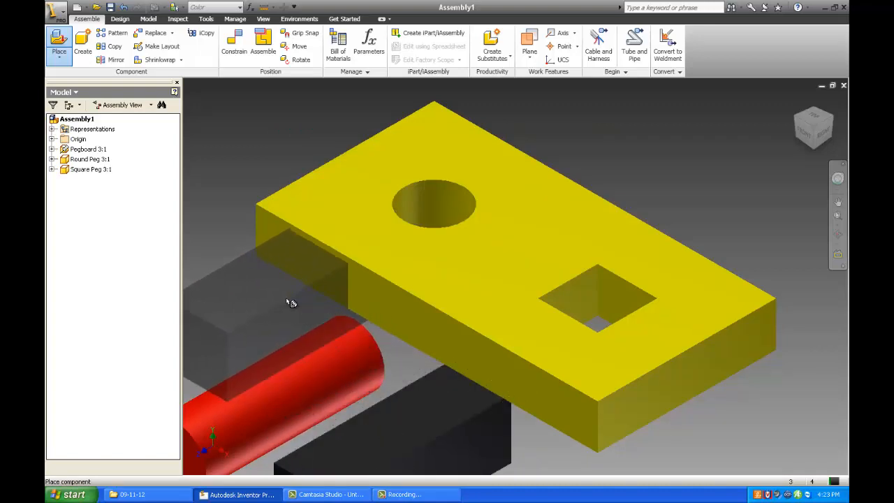
key(Escape)
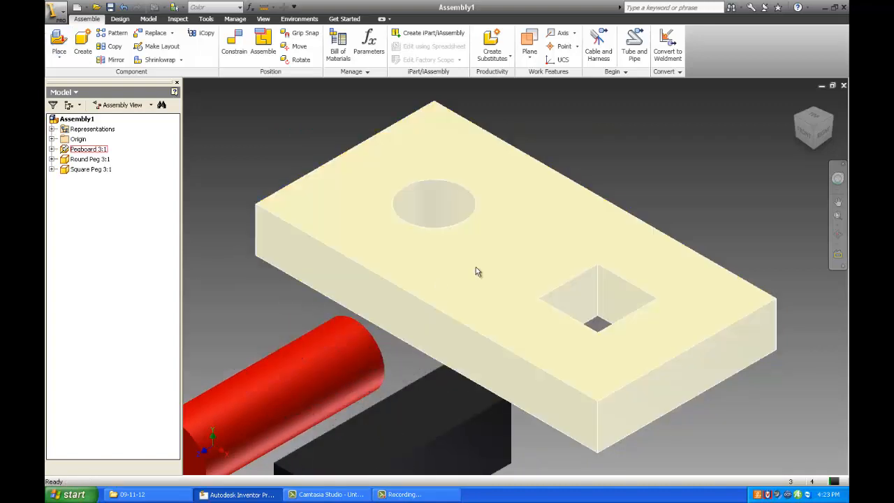
Rotate the red round peg until it stands upright, with its circular end facing up
click(796, 103)
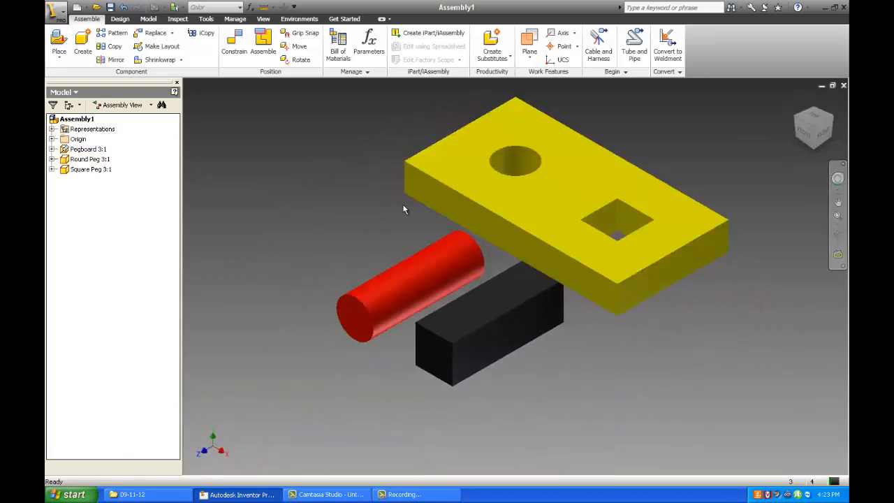
click(405, 296)
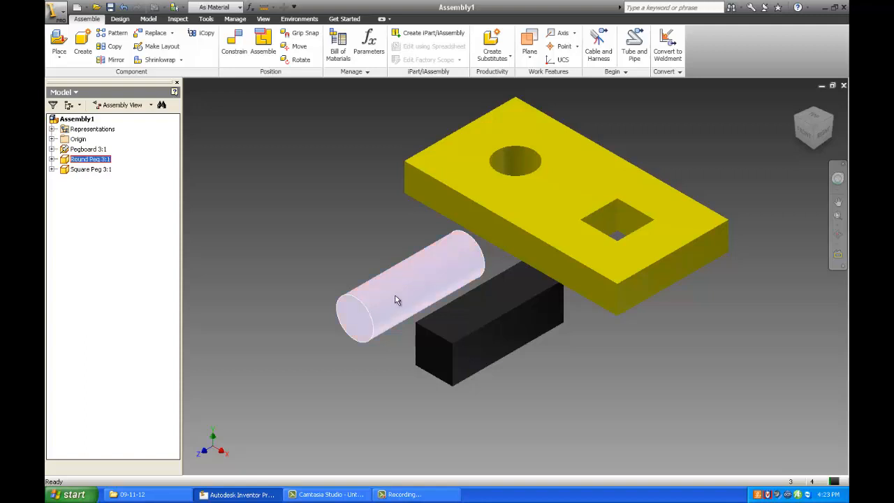
click(301, 60)
drag(442, 243, 311, 202)
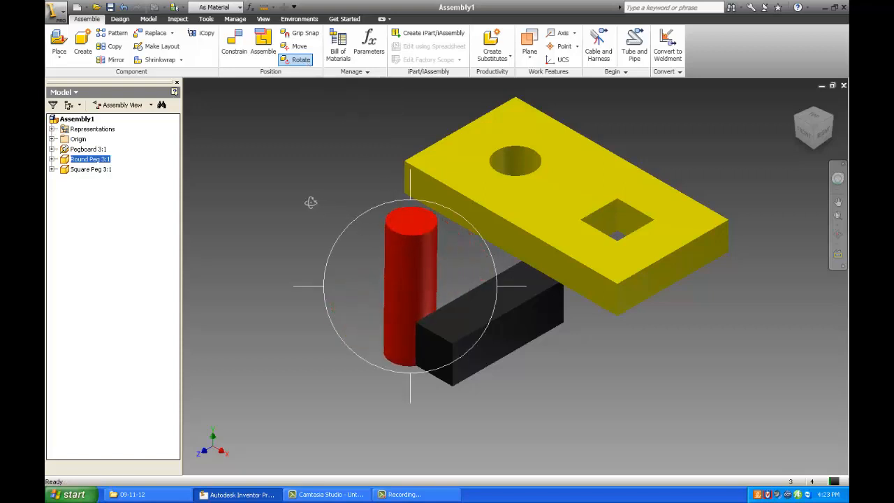
key(Escape)
click(321, 161)
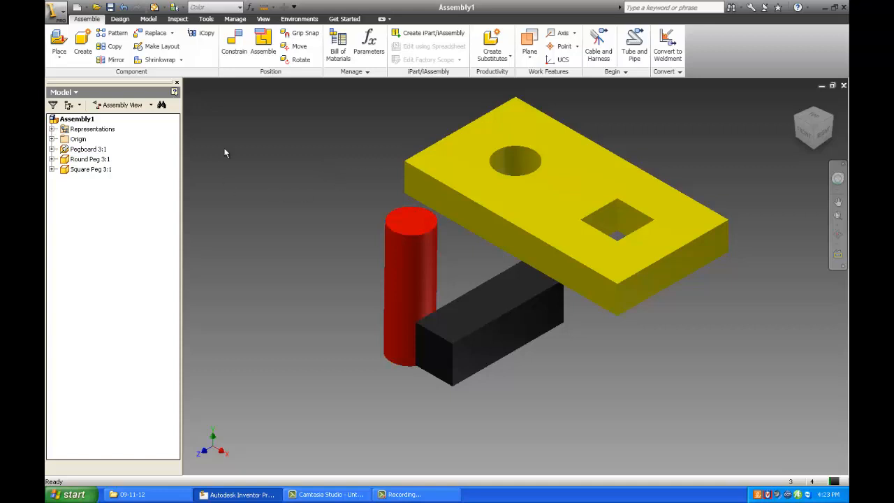
Rotate the black square peg until it stands roughly upright beside the round peg
click(301, 60)
click(495, 303)
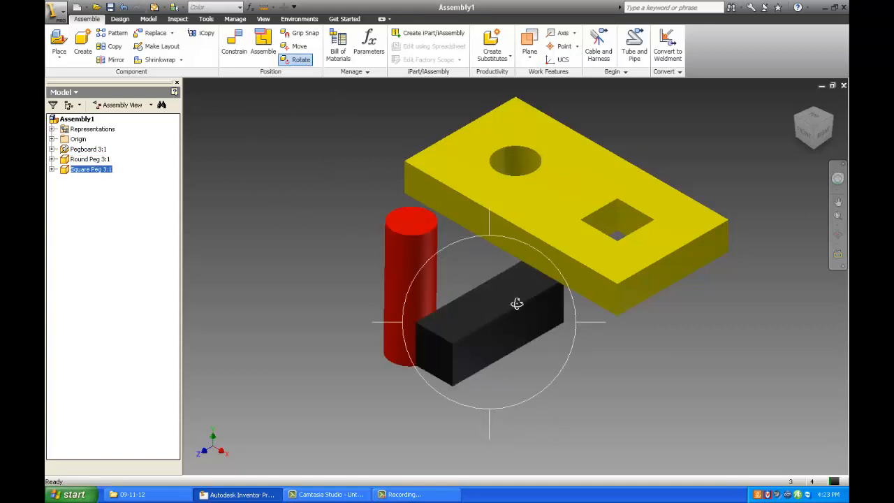
drag(517, 302, 428, 274)
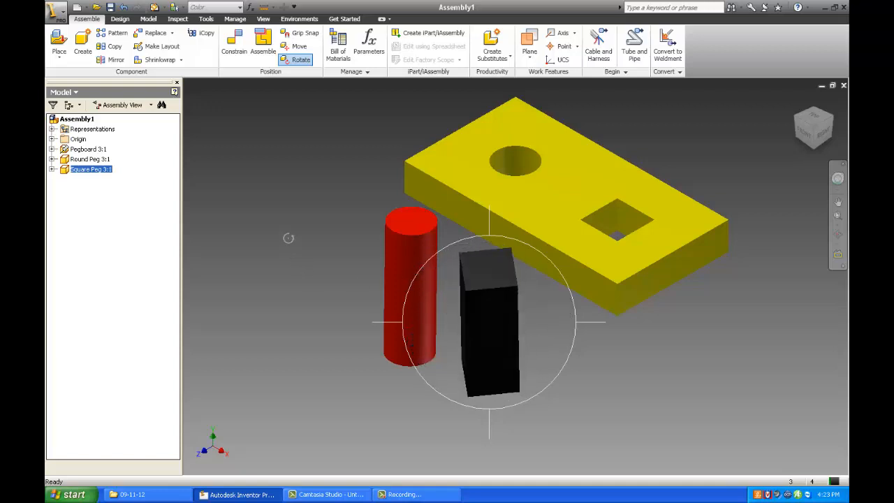
key(Escape)
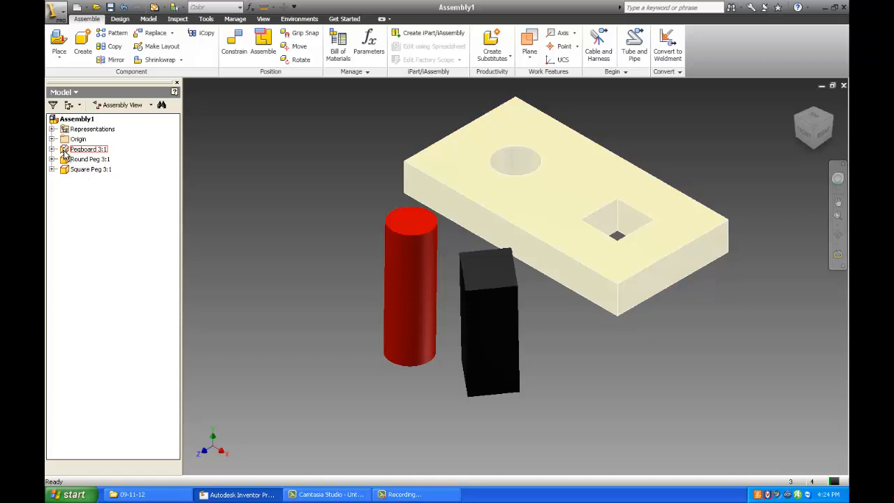
Check the pegboard component's Grounded setting among its options
double_click(68, 151)
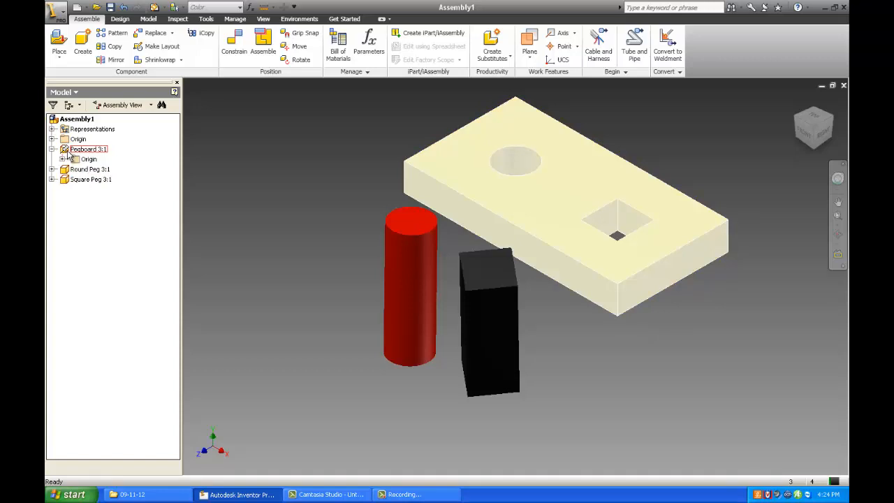
right_click(66, 154)
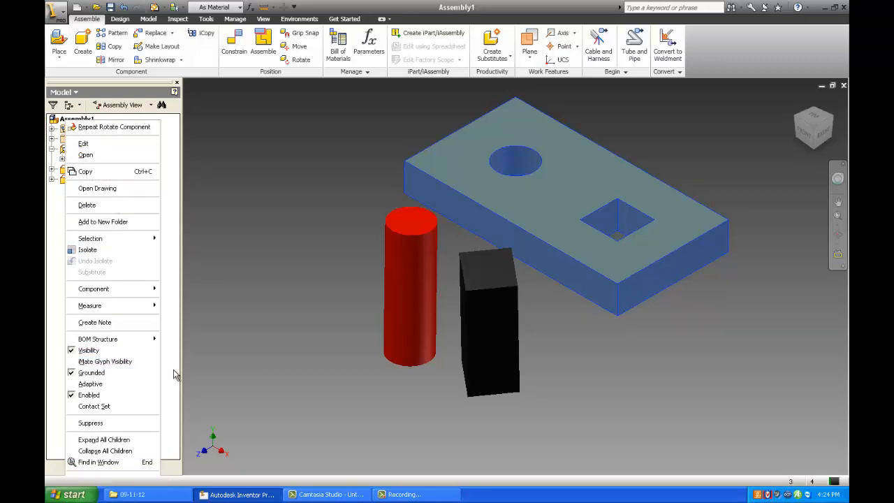
click(176, 375)
click(51, 149)
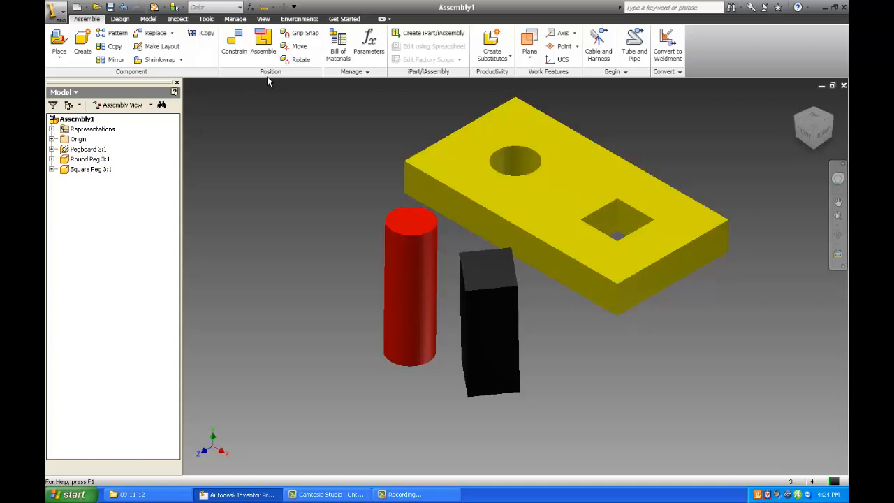
Mate the round peg's axis to the axis of the pegboard's round hole, and slide the peg slightly along it
click(232, 46)
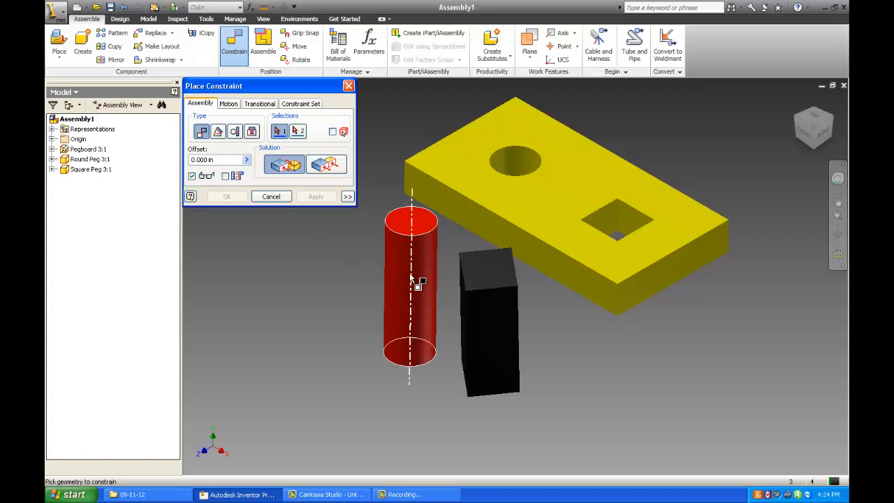
click(412, 297)
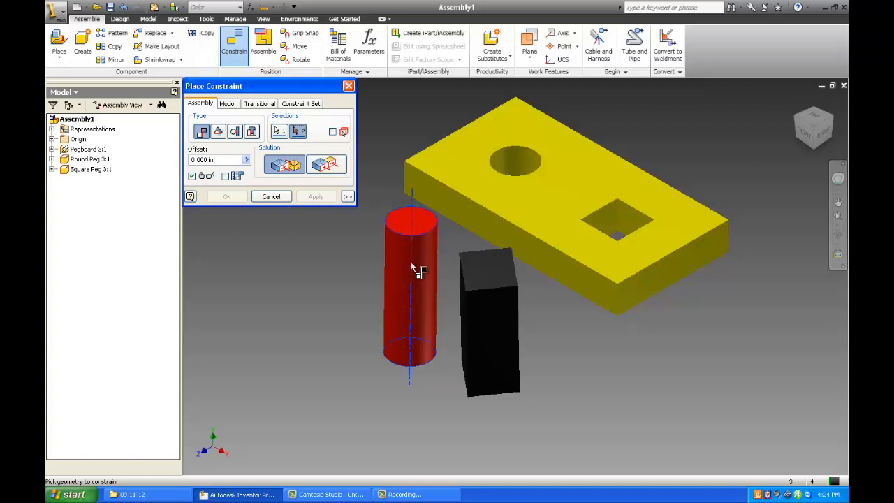
scroll(520, 173, up, 3)
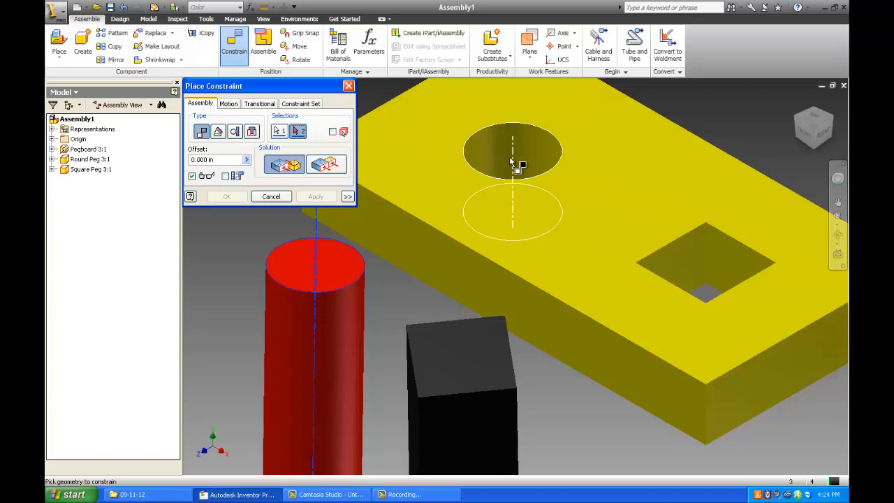
click(512, 161)
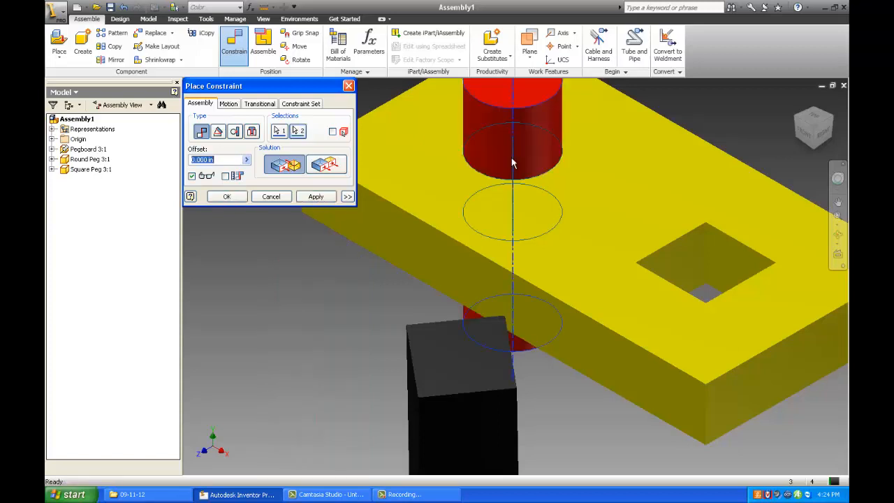
click(316, 197)
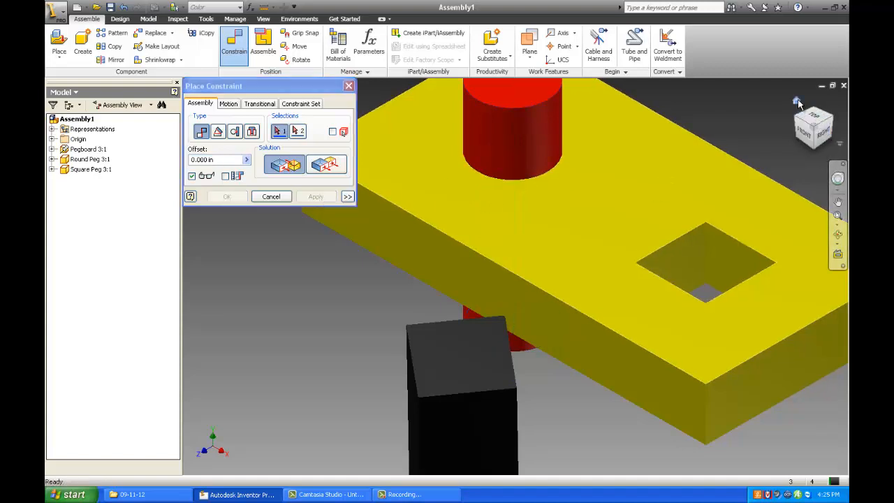
click(797, 102)
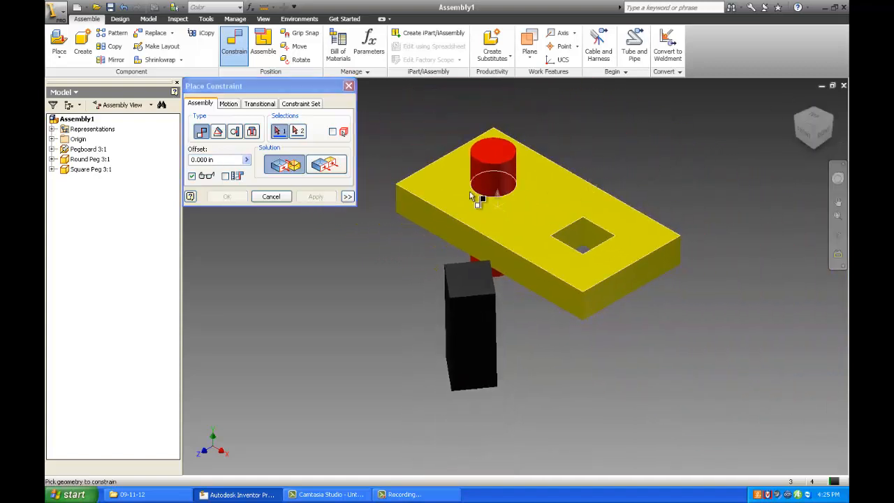
click(348, 85)
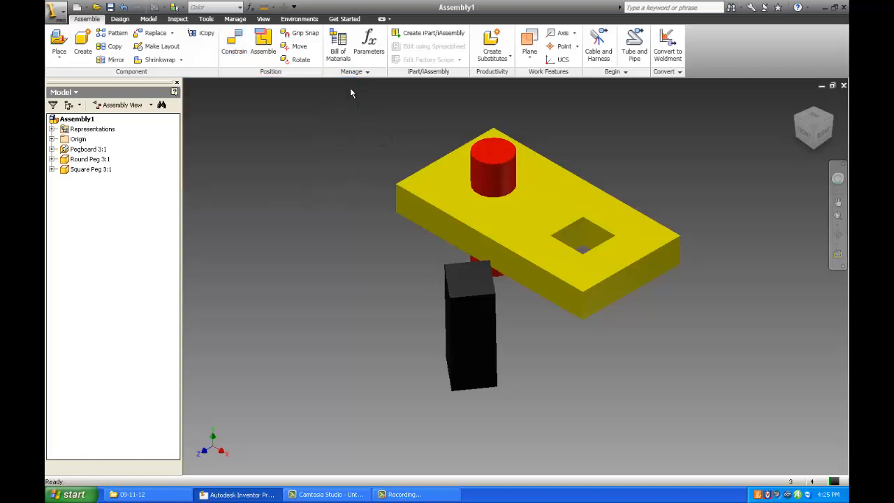
mouse_move(494, 158)
mouse_down()
mouse_move(499, 126)
mouse_move(498, 157)
mouse_up()
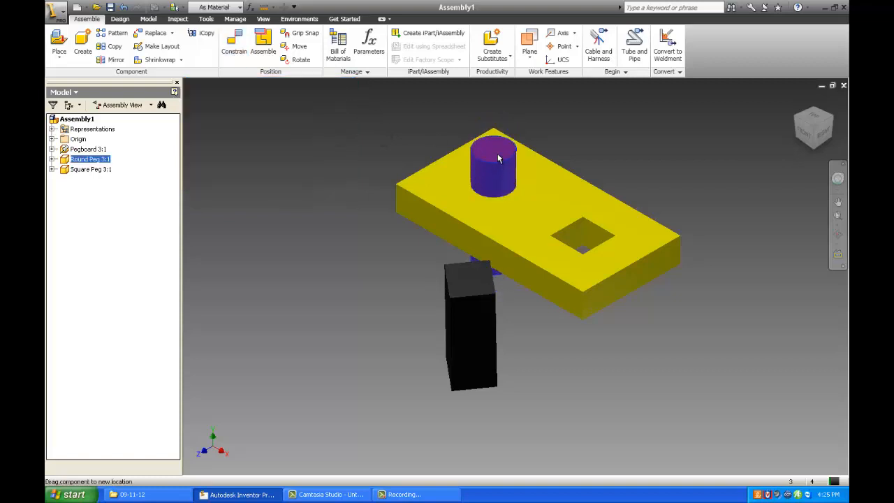
click(601, 124)
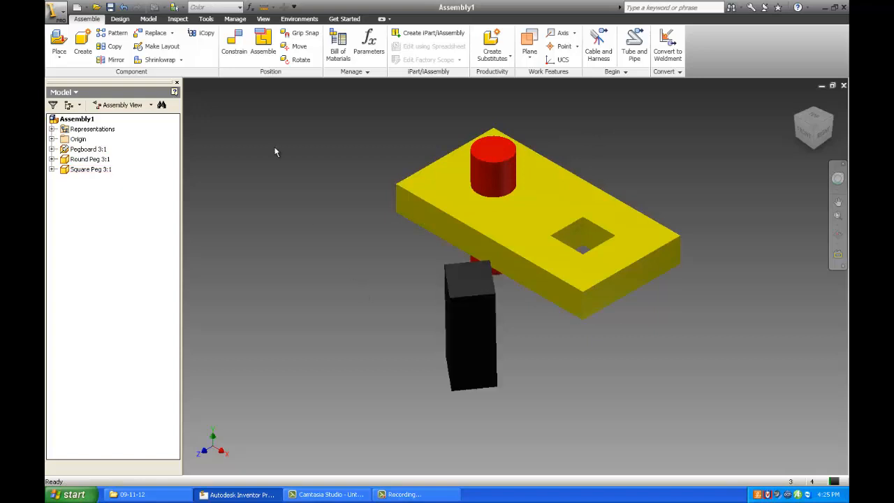
Mate the square peg's right side face to the right inner wall of the pegboard's square hole with a 0.000 in offset
click(236, 45)
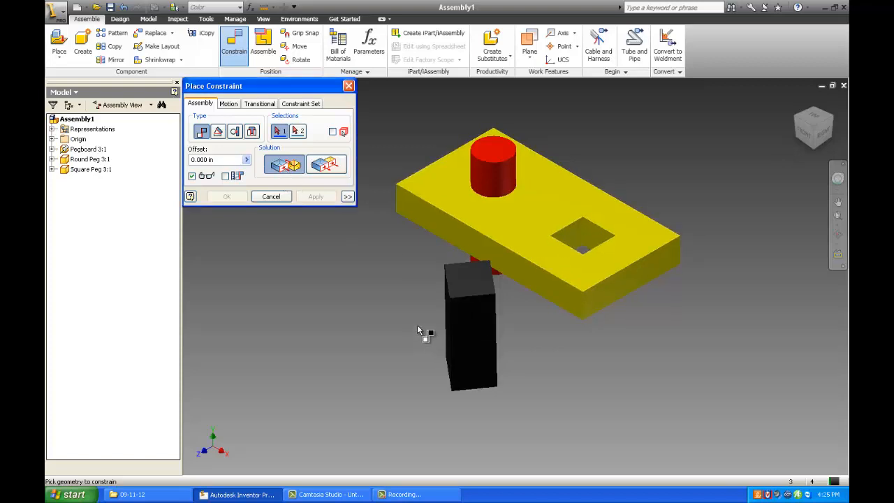
scroll(418, 331, up, 3)
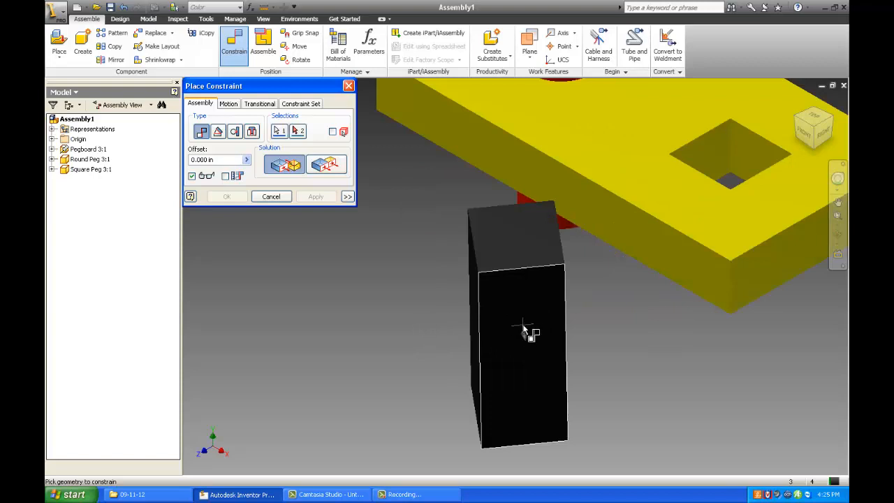
click(525, 331)
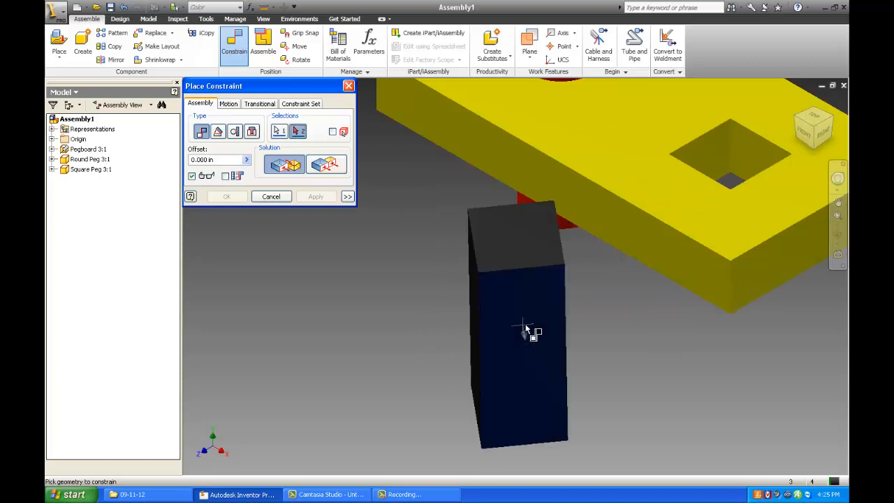
click(805, 133)
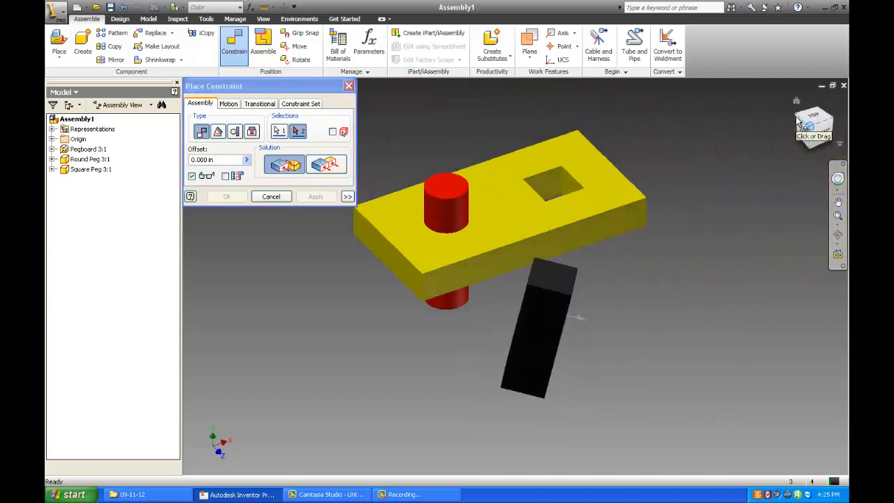
scroll(545, 199, up, 2)
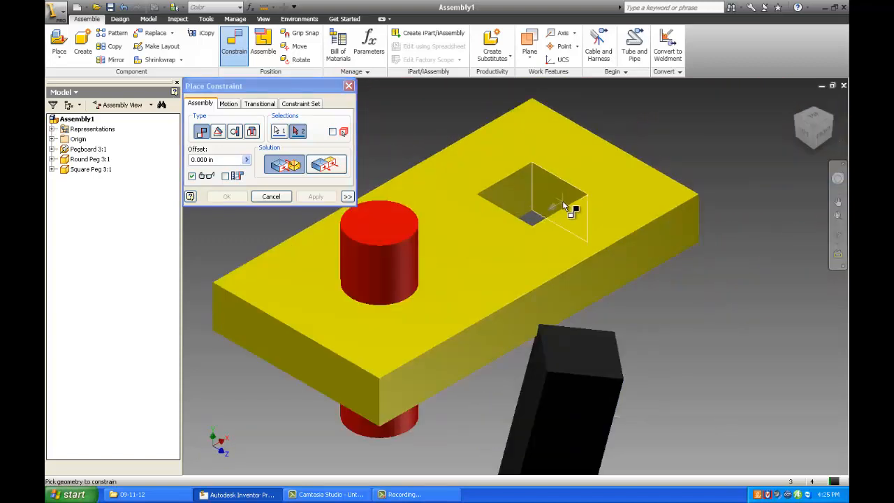
click(565, 207)
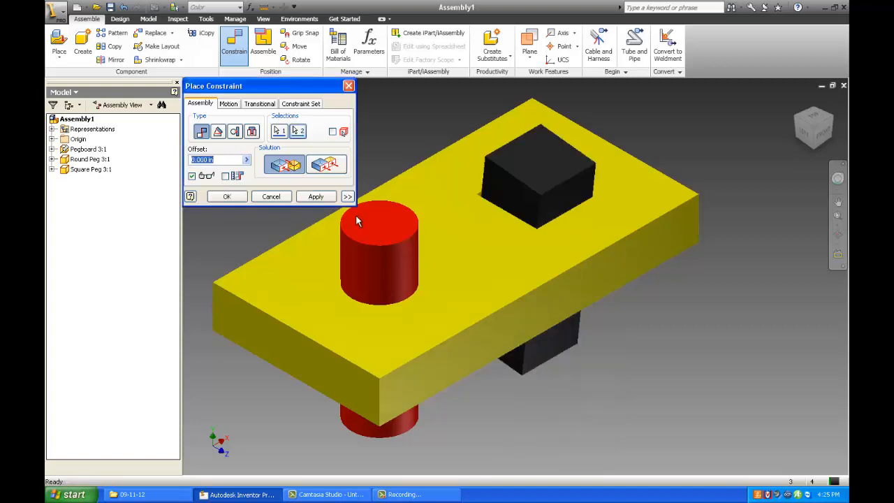
click(316, 197)
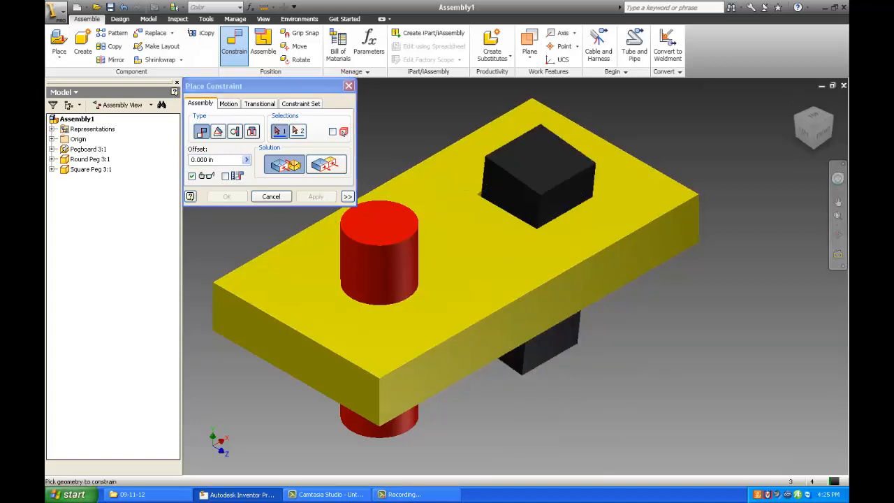
Mate the square peg's back face to the back inner wall of the square hole and finish placing constraints
click(832, 119)
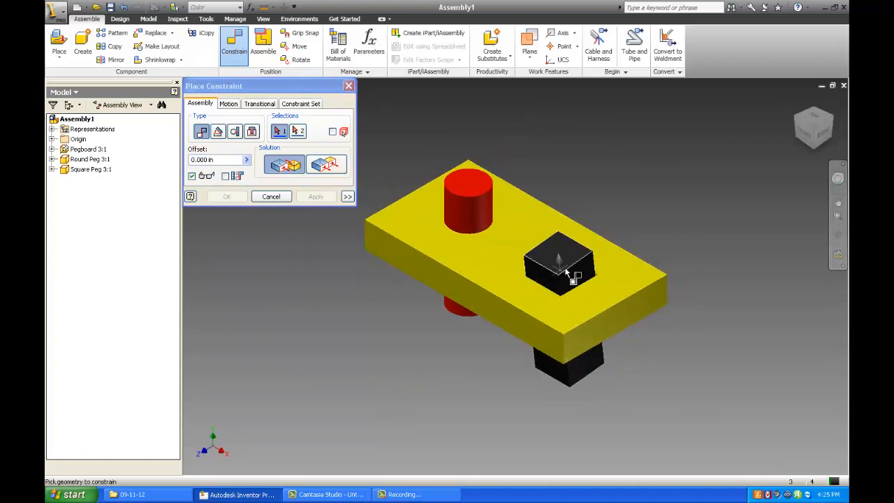
click(842, 118)
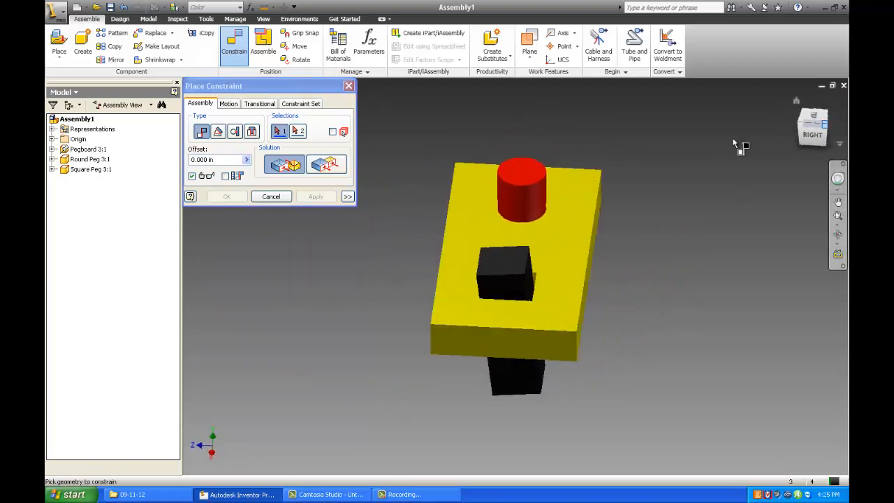
click(482, 276)
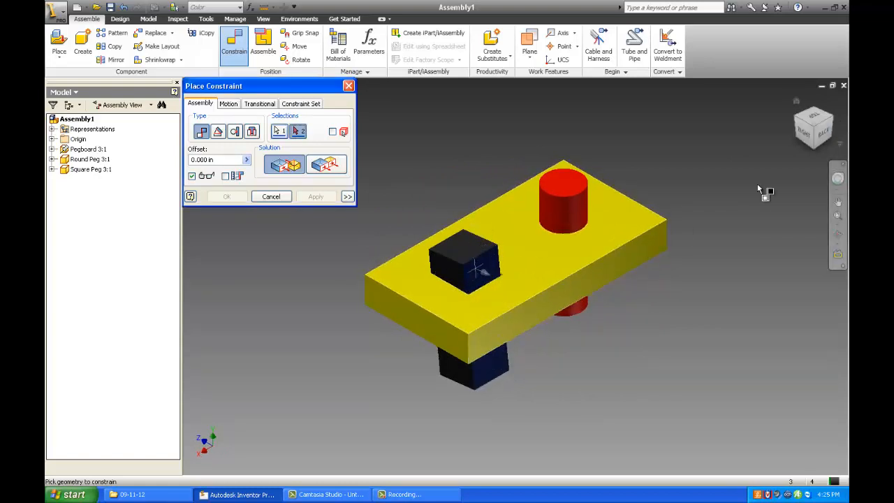
click(801, 126)
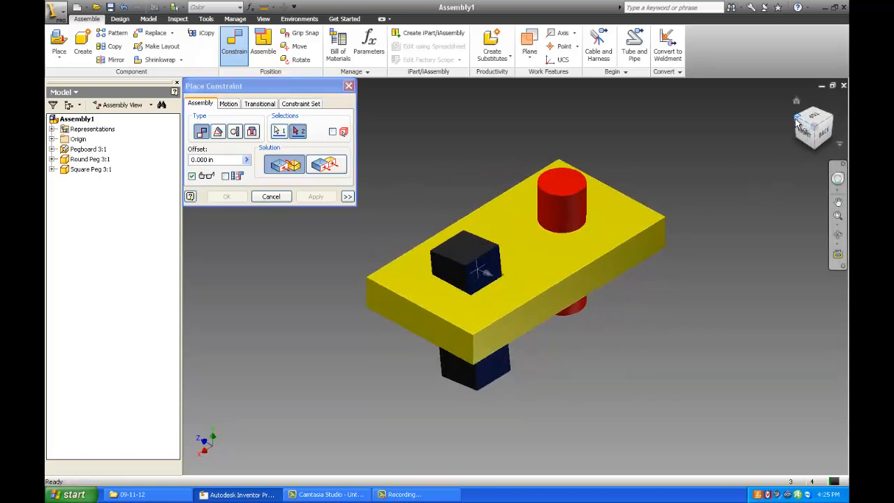
scroll(633, 268, up, 3)
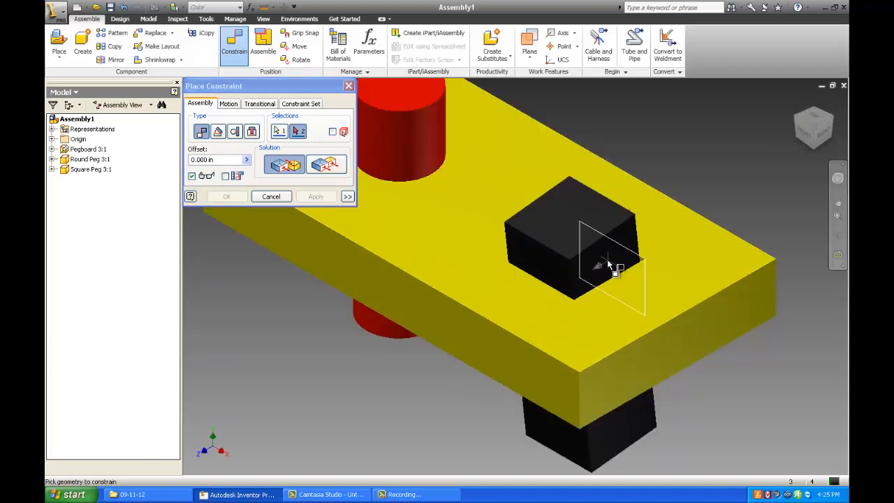
click(605, 269)
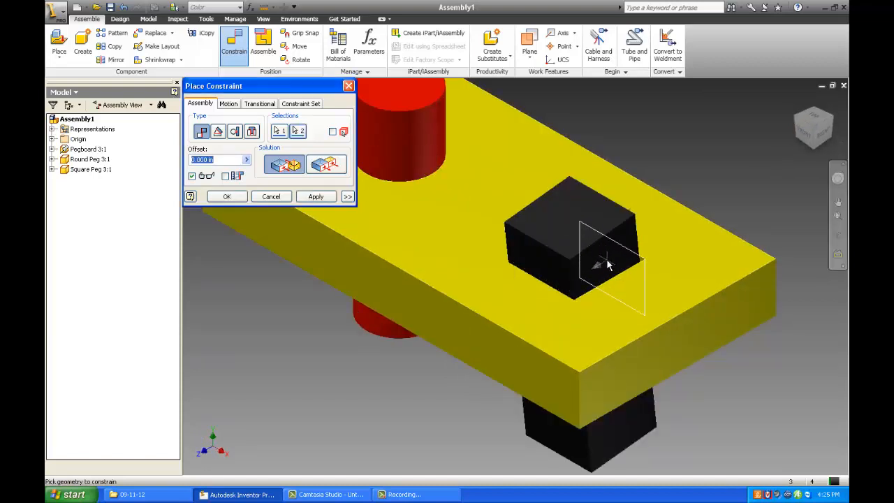
click(316, 196)
click(349, 86)
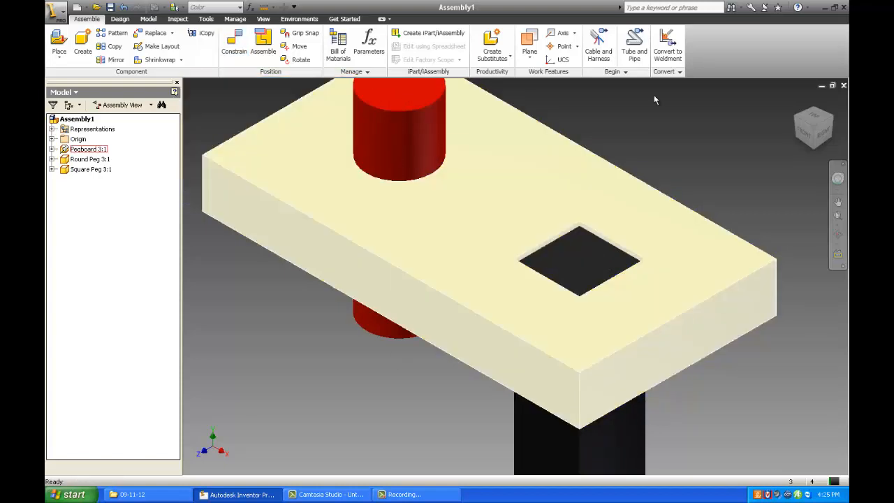
Slide the square peg up through its hole until it protrudes above the pegboard, and deselect it
scroll(654, 94, down, 5)
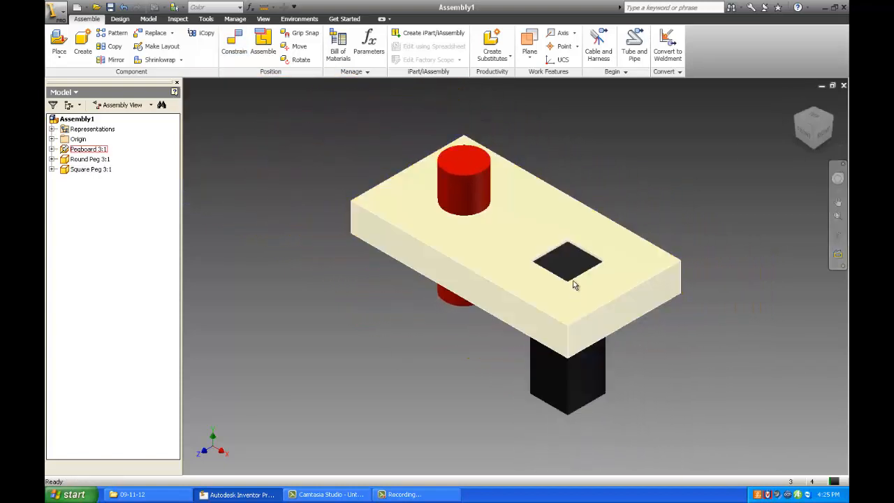
drag(565, 274, 566, 237)
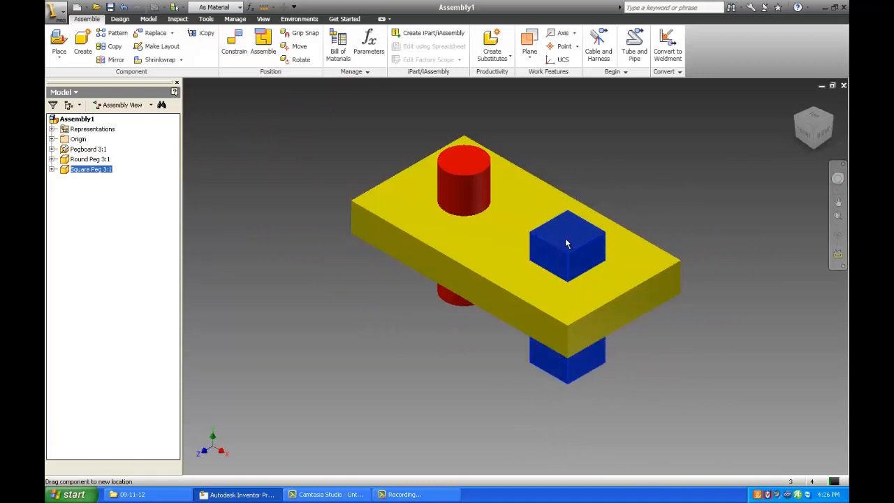
click(668, 127)
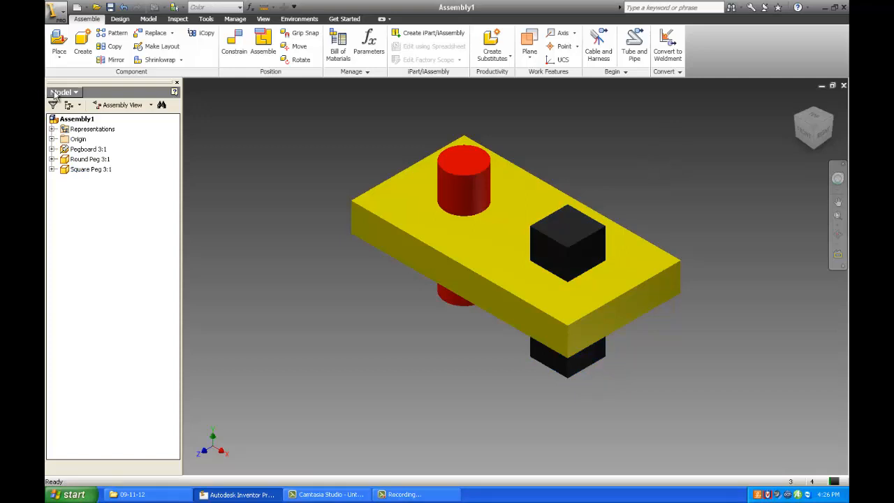
Save the assembly under the name Pegboard Toy 3 in the 7th Technology folder
click(54, 11)
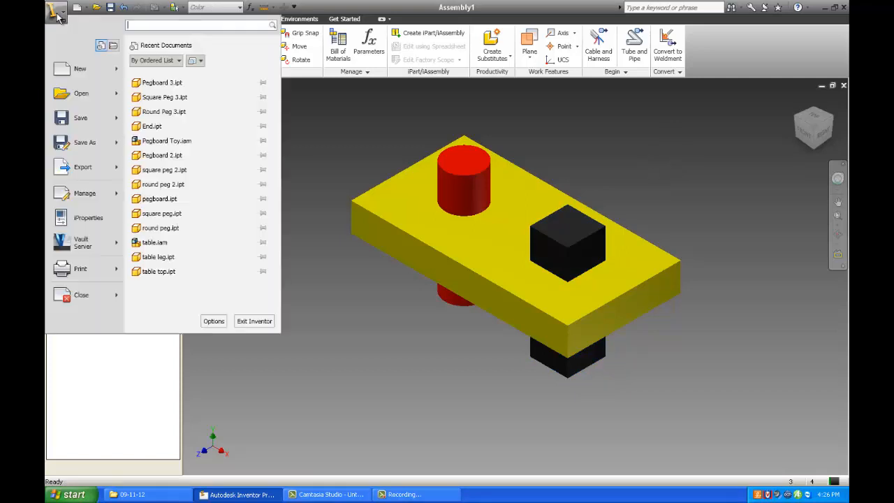
click(98, 144)
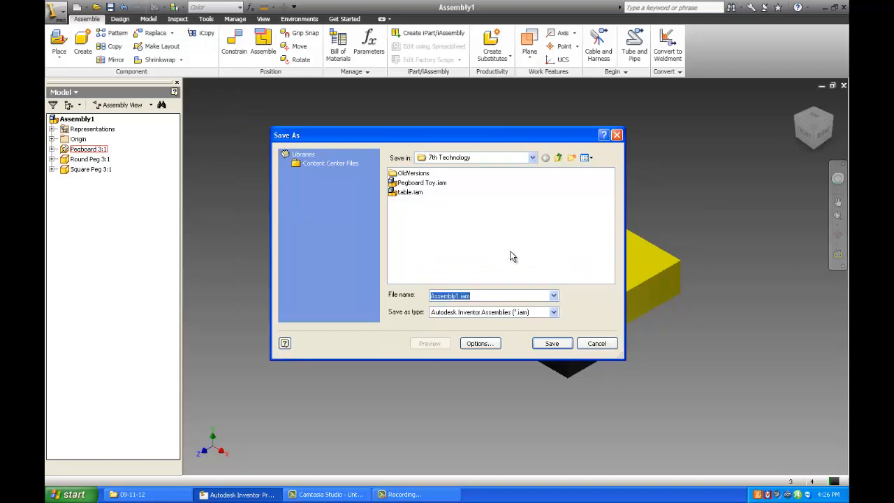
text(Peg)
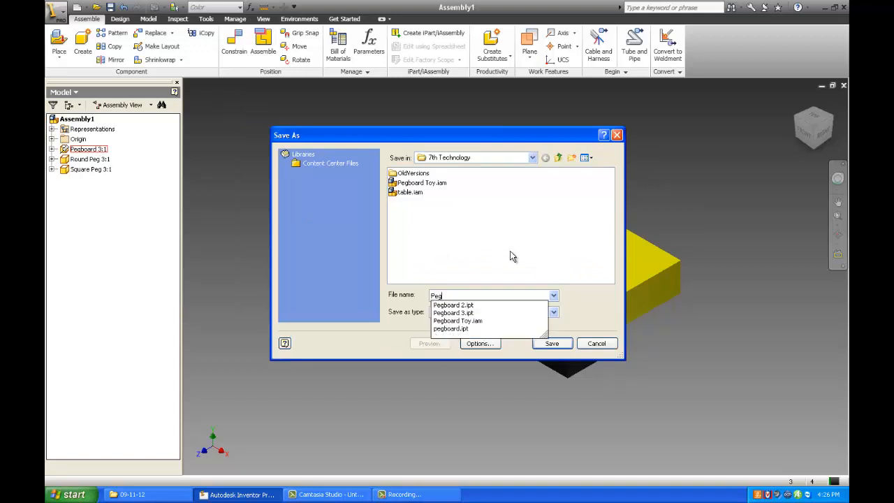
text(board Toy )
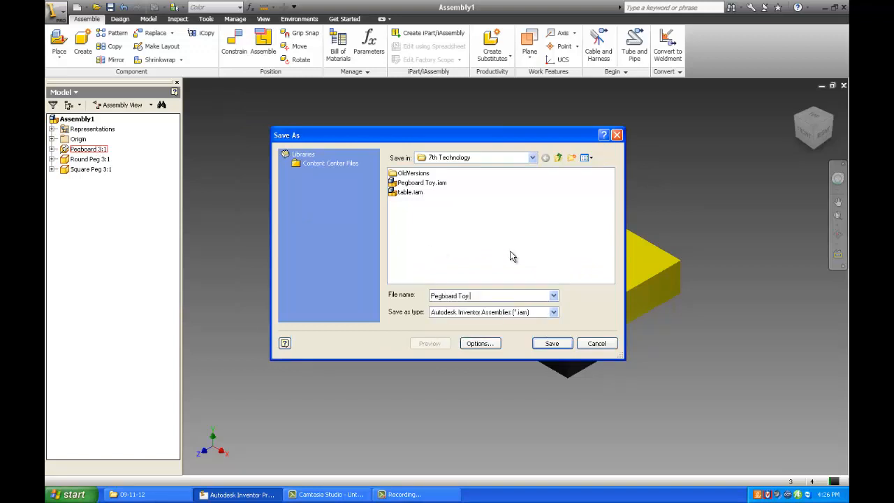
text(3)
key(Return)
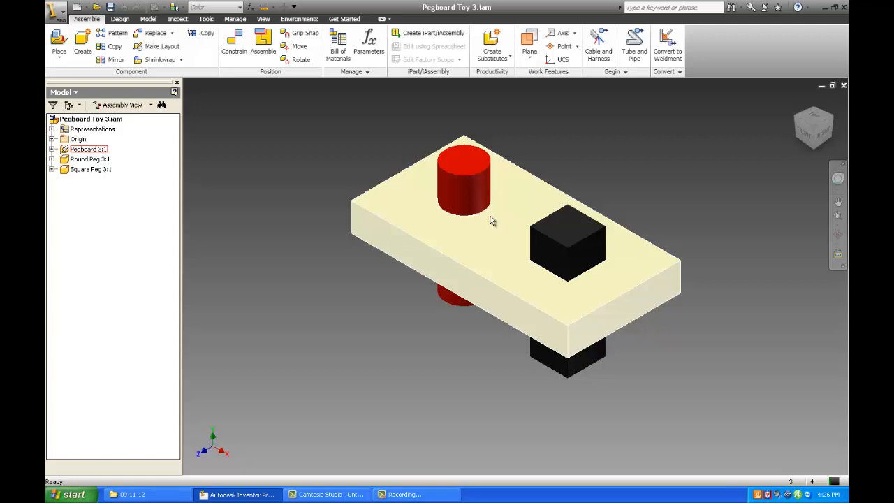
Create an in-place part named End 3 on the pegboard's long front side face and project that face's outline into its sketch
mouse_move(463, 201)
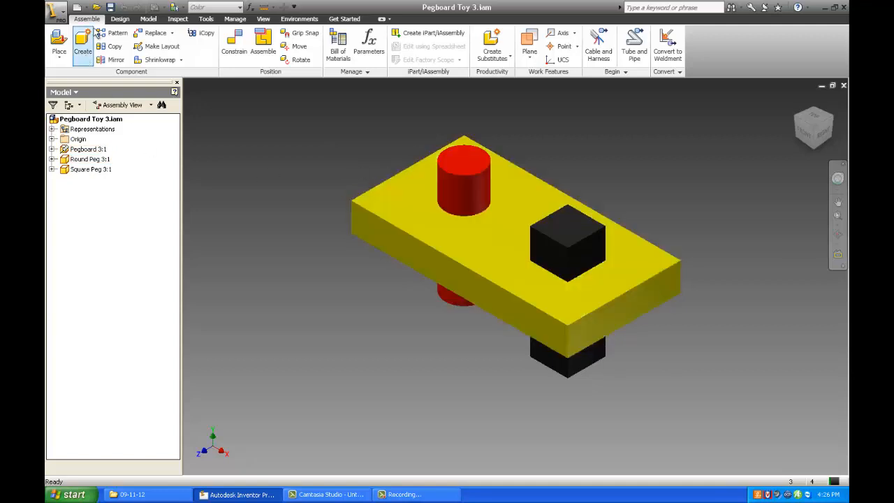
click(81, 48)
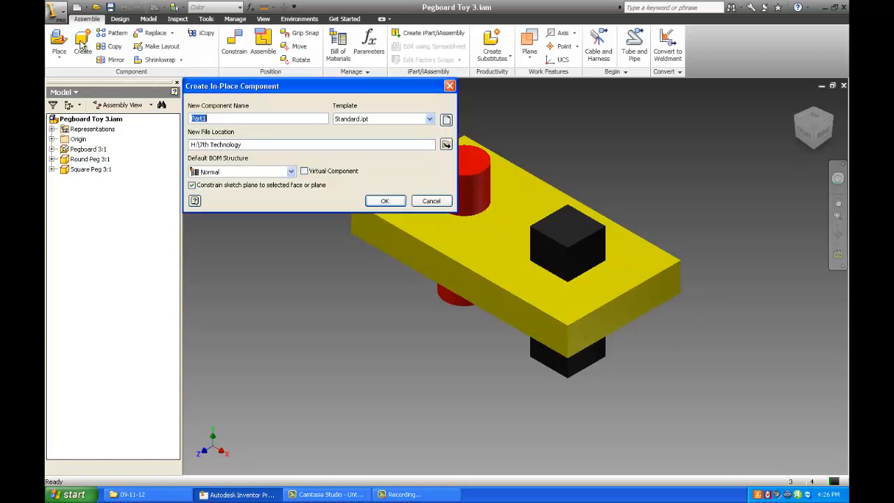
text(End 3)
click(385, 202)
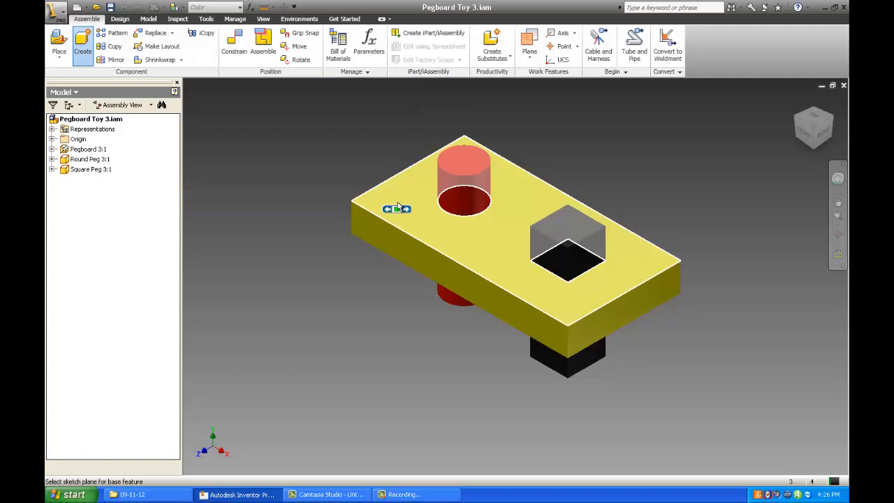
click(482, 299)
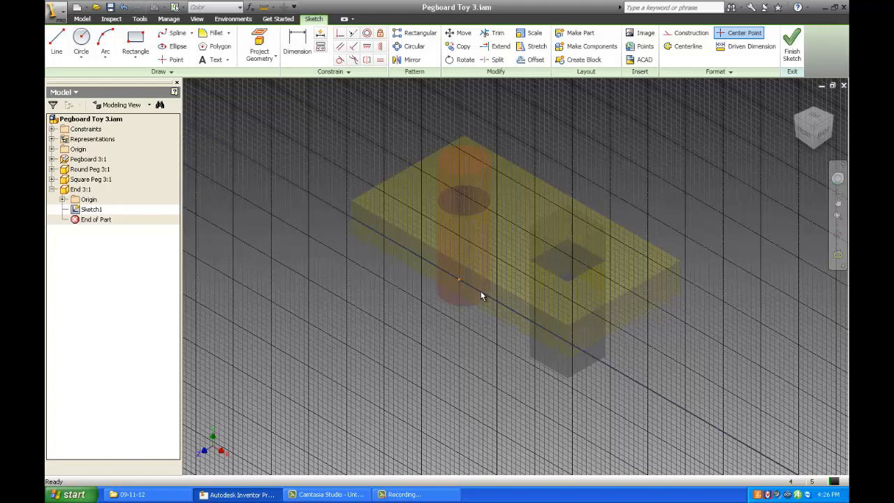
click(263, 40)
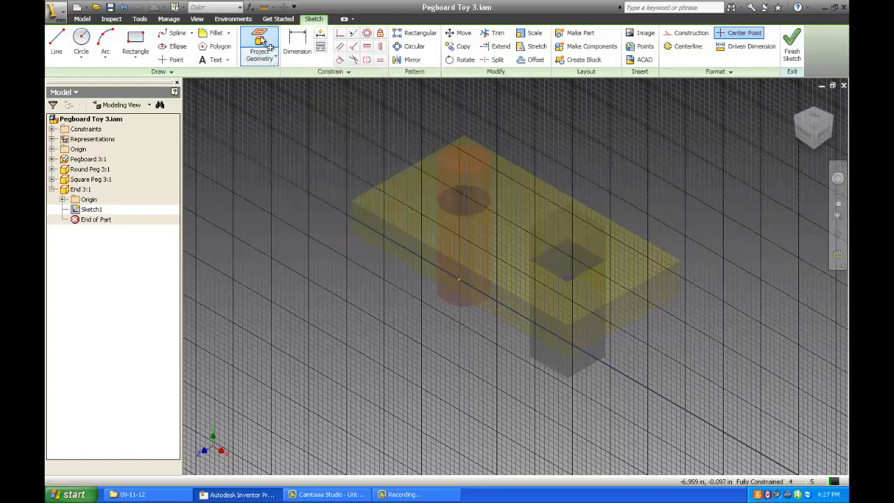
click(498, 301)
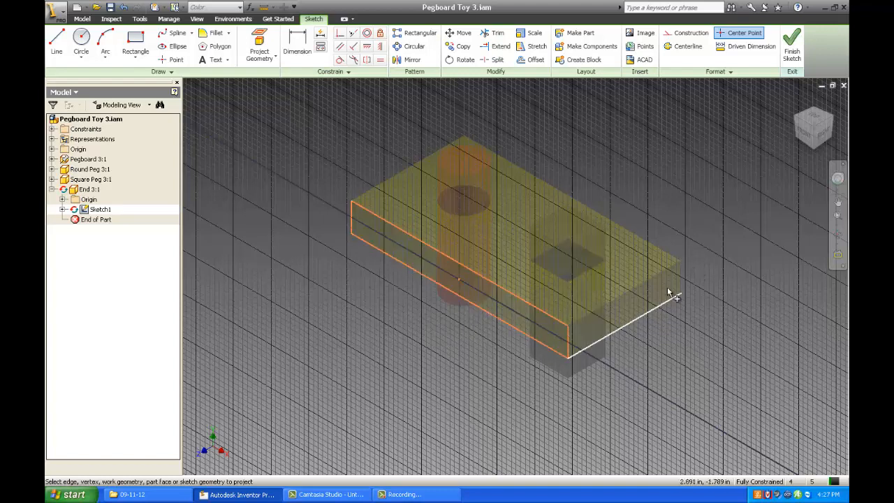
Draw a connected-line profile about 1.25 in wide and 5 in tall around the pegboard outline's right end, starting on its top edge and ending on its bottom edge
click(805, 133)
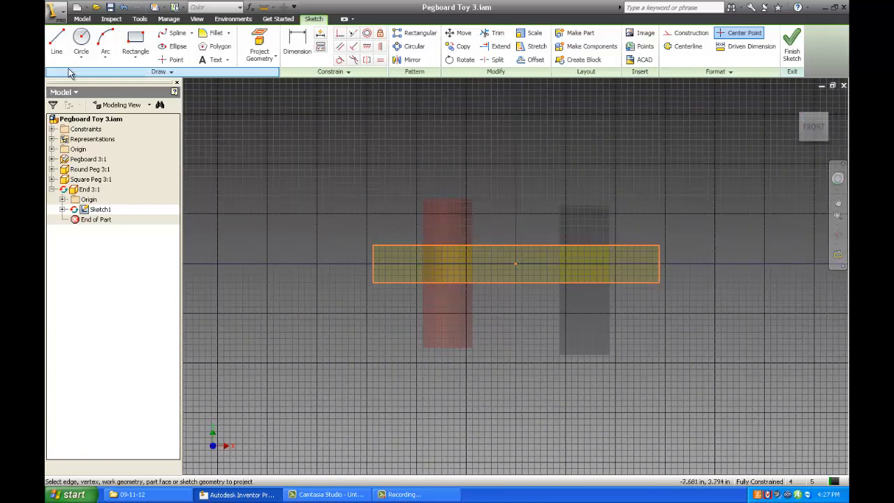
click(56, 44)
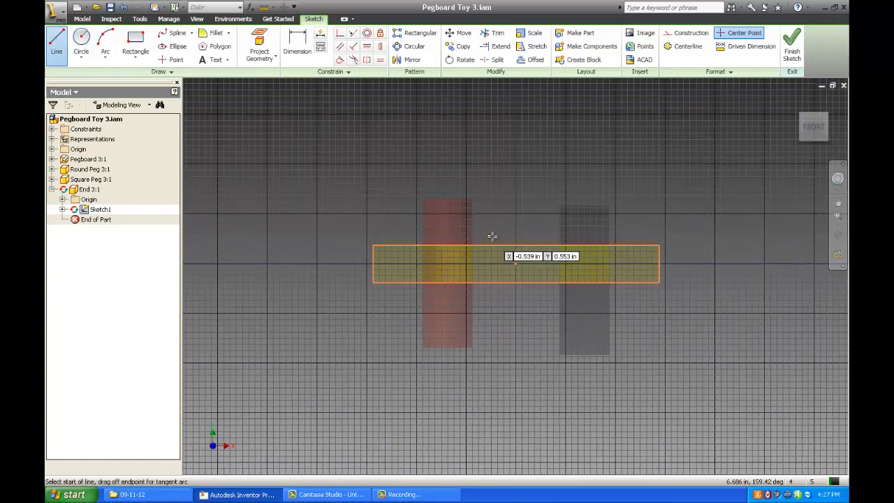
click(639, 245)
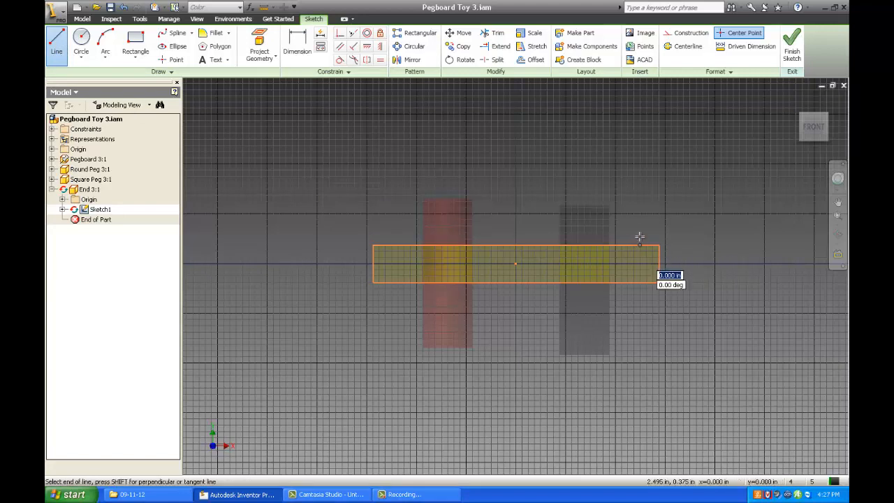
click(639, 187)
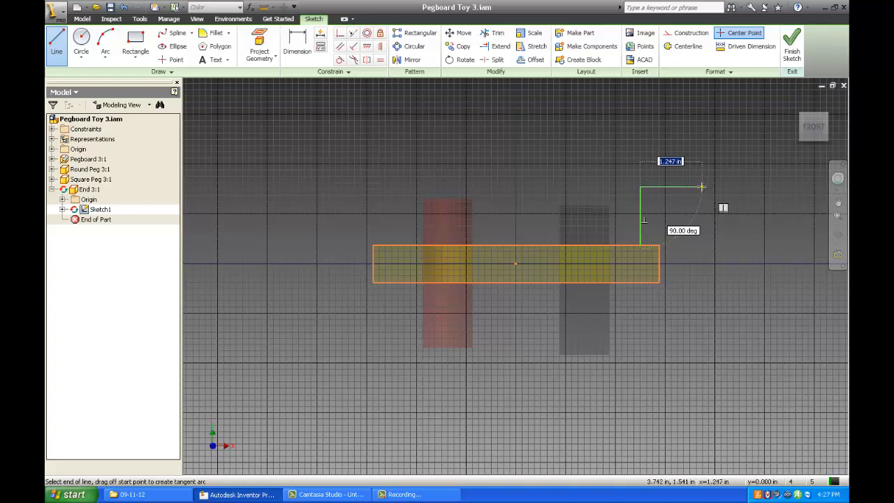
click(702, 188)
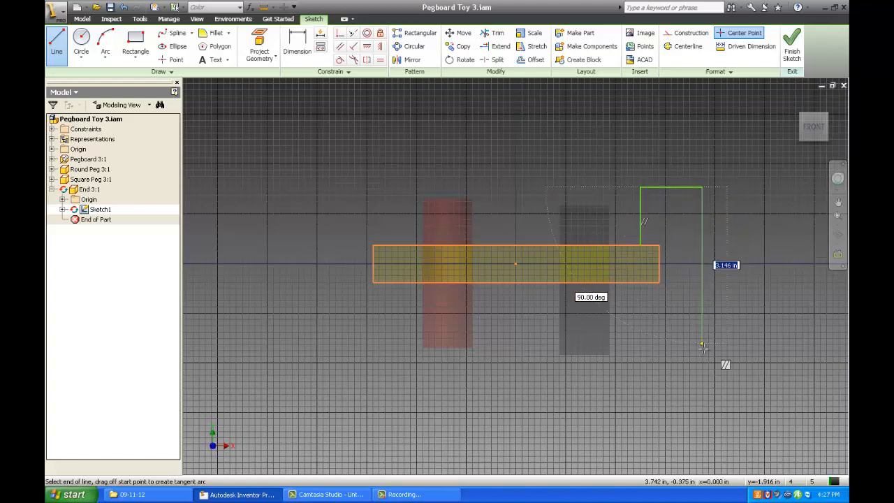
click(702, 433)
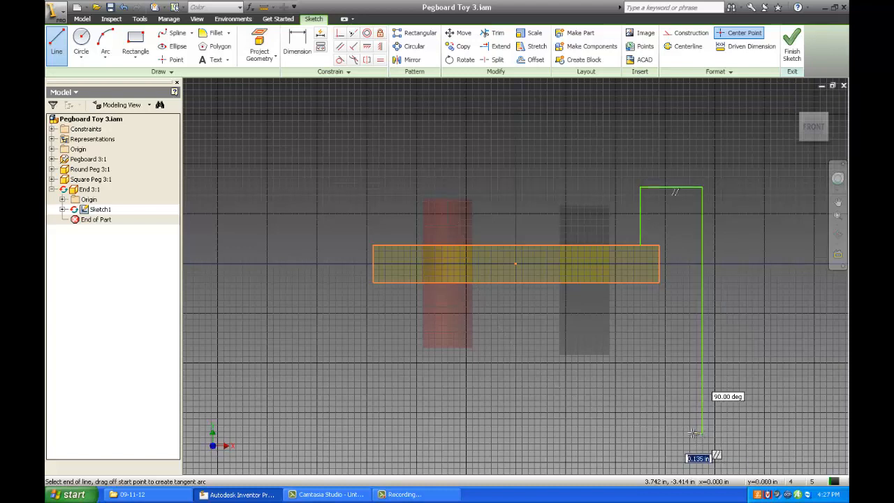
click(640, 433)
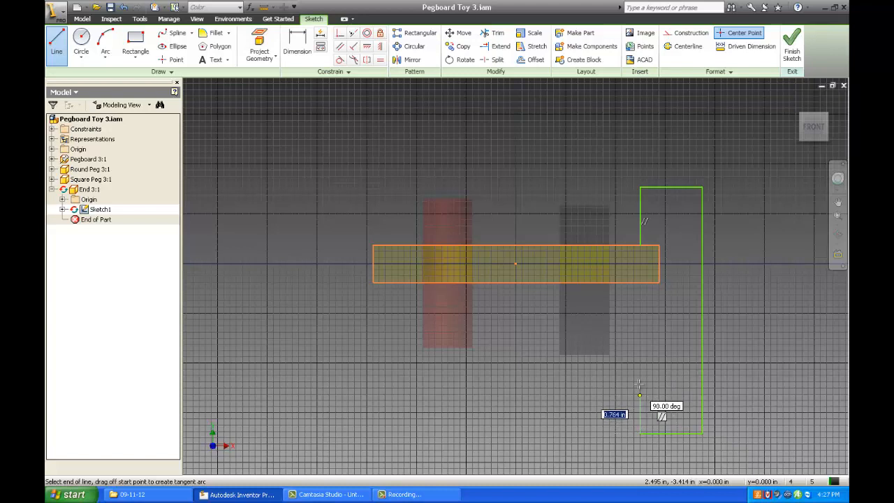
double_click(640, 282)
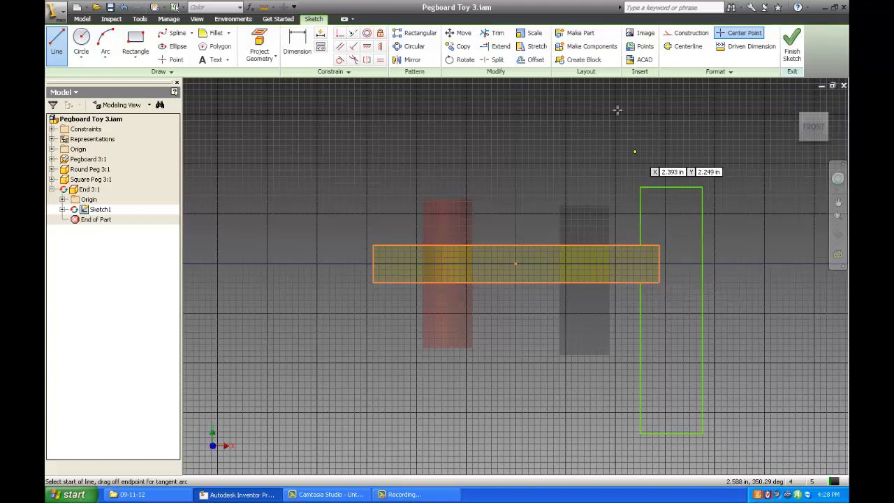
Dimension the profile's upper inner vertical line 0.375 in from the pegboard outline's end edge
click(299, 47)
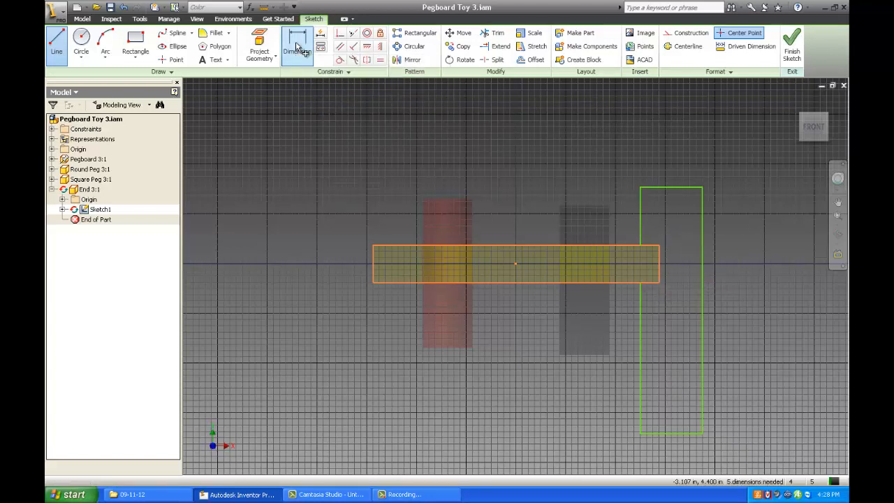
click(641, 208)
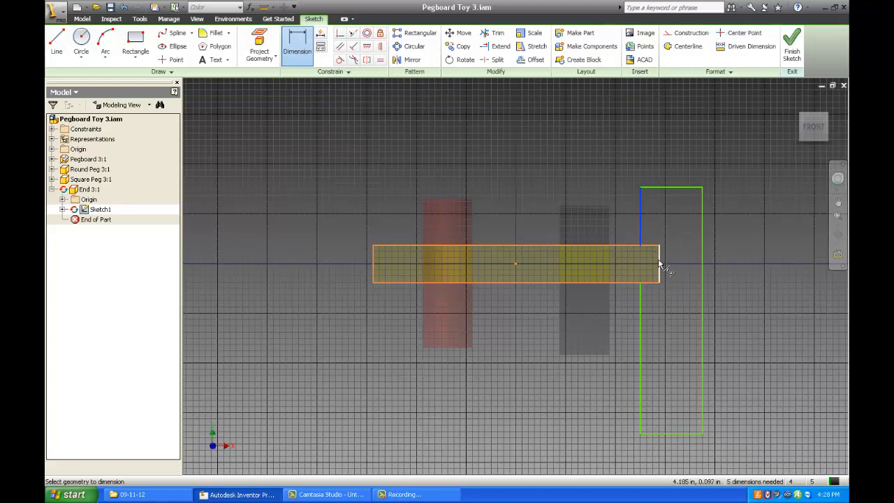
click(661, 269)
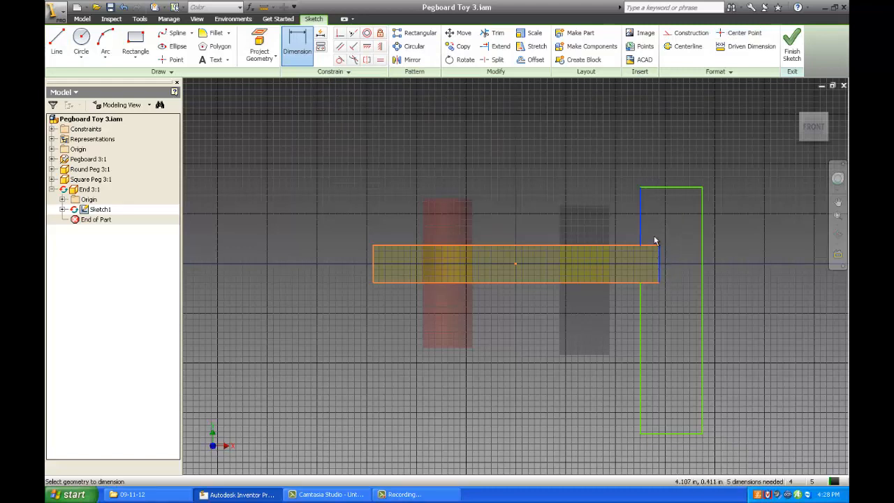
click(653, 165)
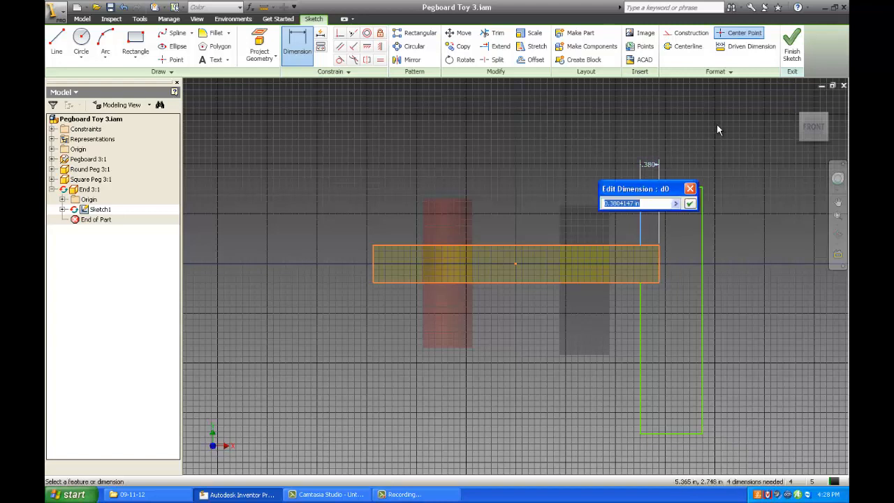
text(.375)
click(690, 204)
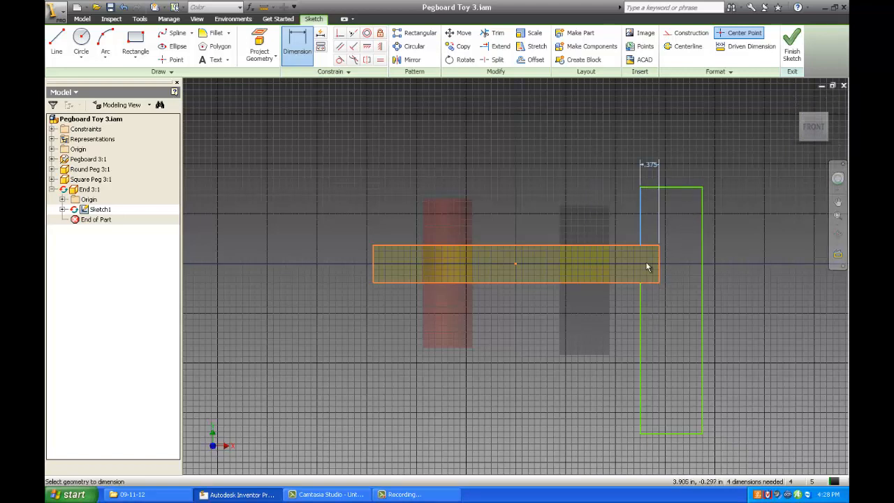
Dimension the overall width of the end profile between its inner and outer vertical lines as 0.75 in
click(641, 226)
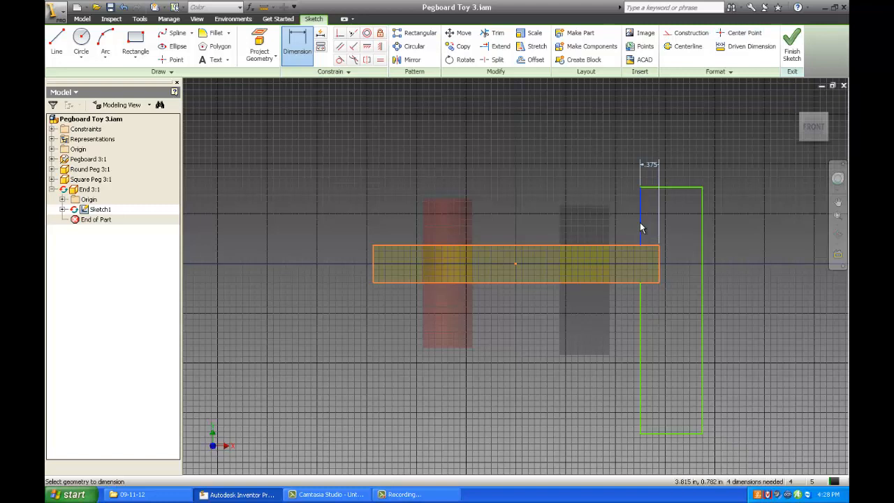
click(702, 226)
click(684, 147)
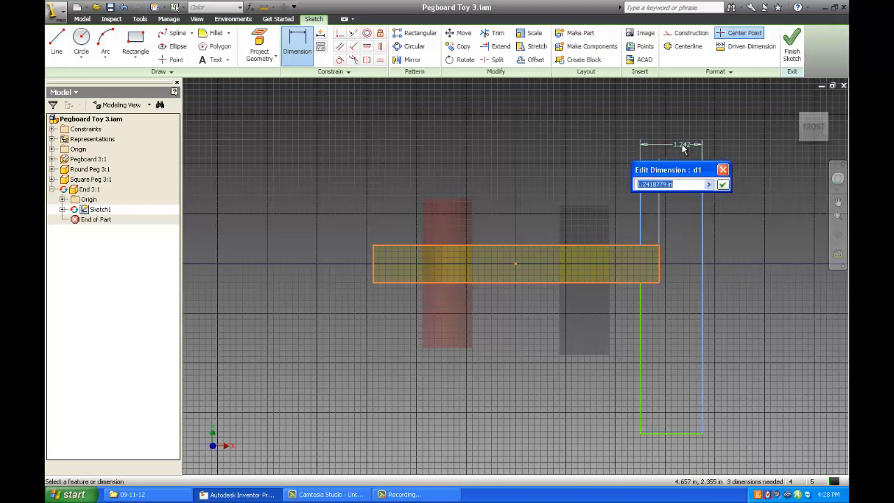
key(BackSpace)
key(Return)
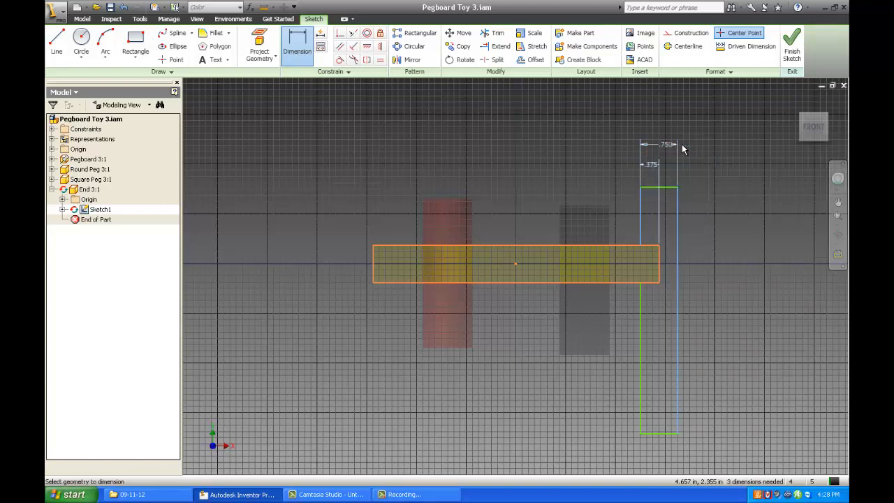
Dimension the profile's lower inner vertical line 0.375 in from the pegboard outline's end edge
click(641, 326)
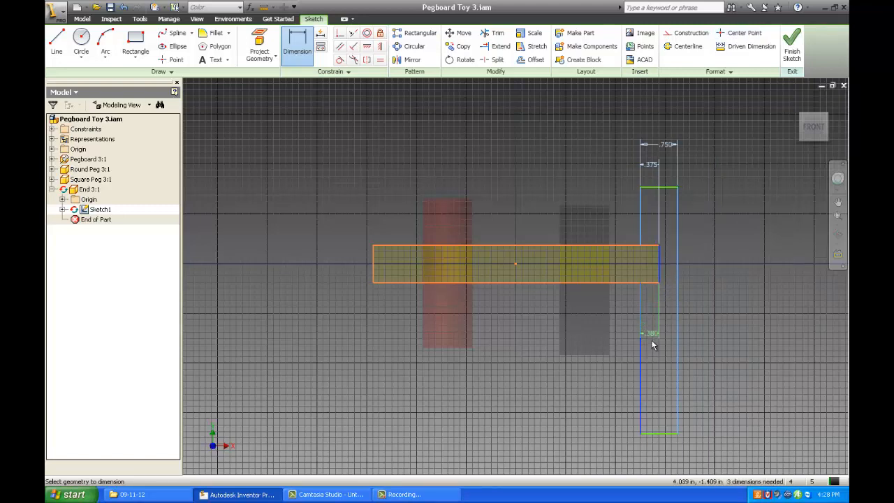
click(654, 464)
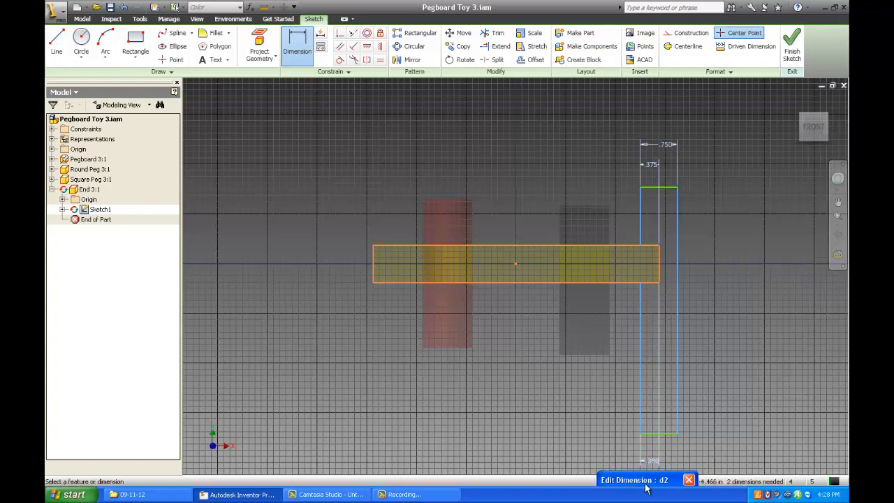
text(.375)
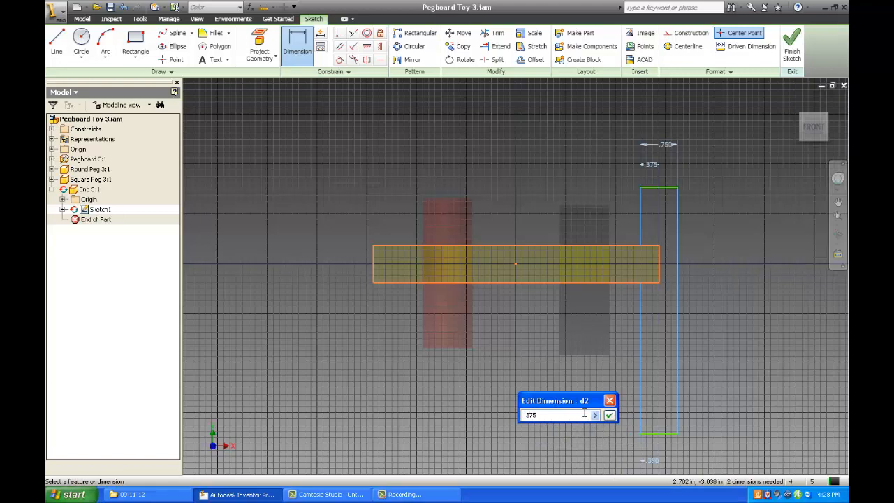
key(Return)
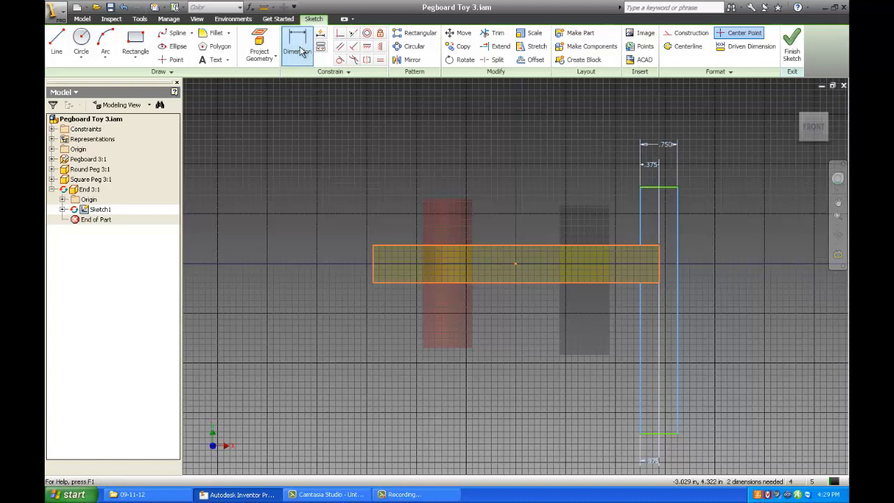
Dimension the profile's top line 1 in above the pegboard outline's top edge
click(650, 187)
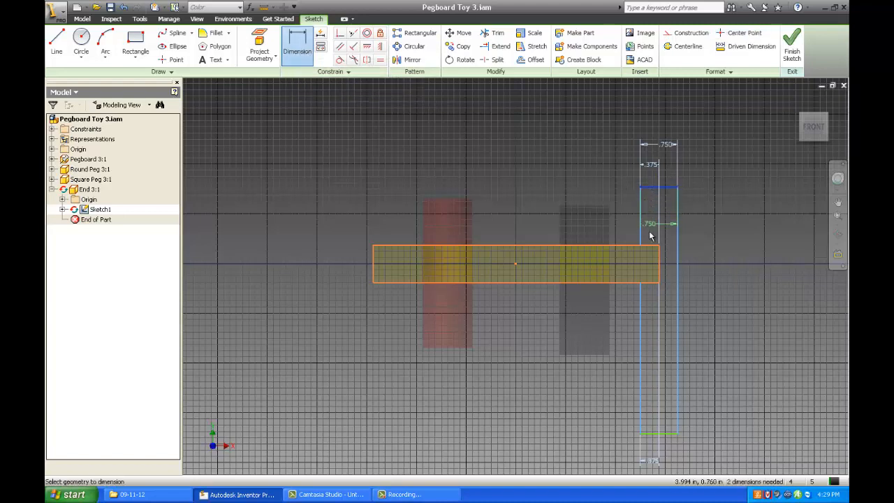
click(649, 246)
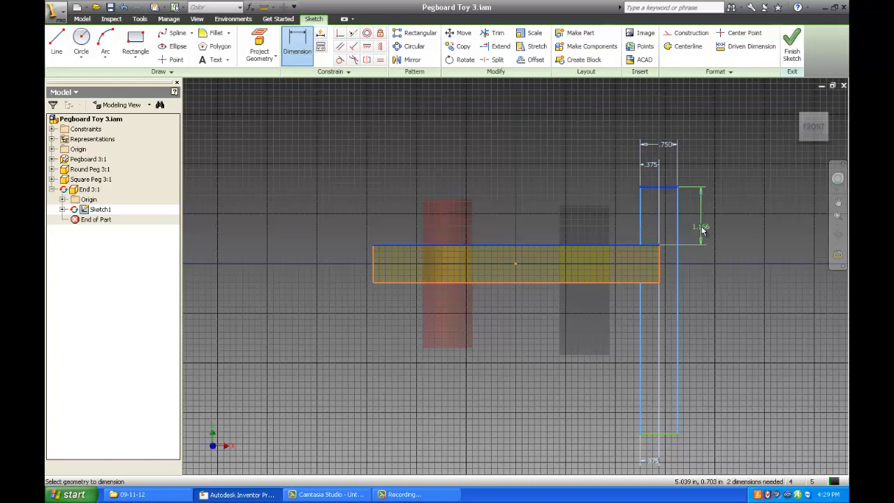
click(703, 225)
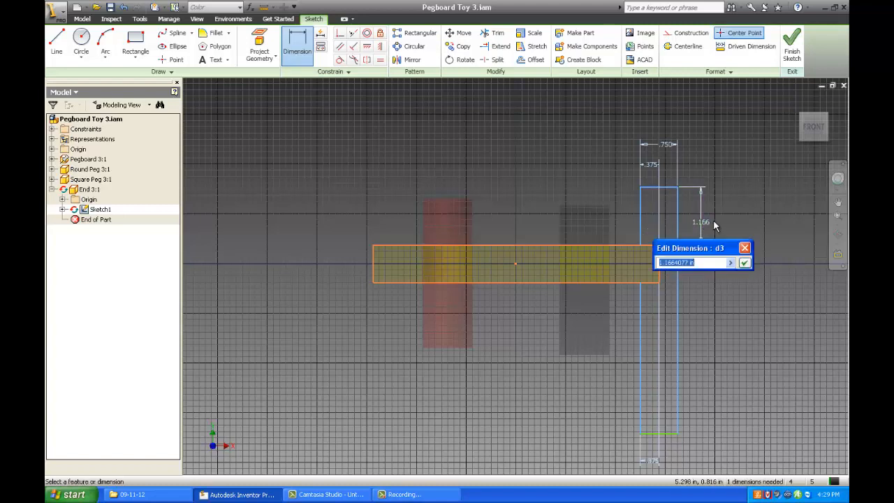
text(1)
key(Return)
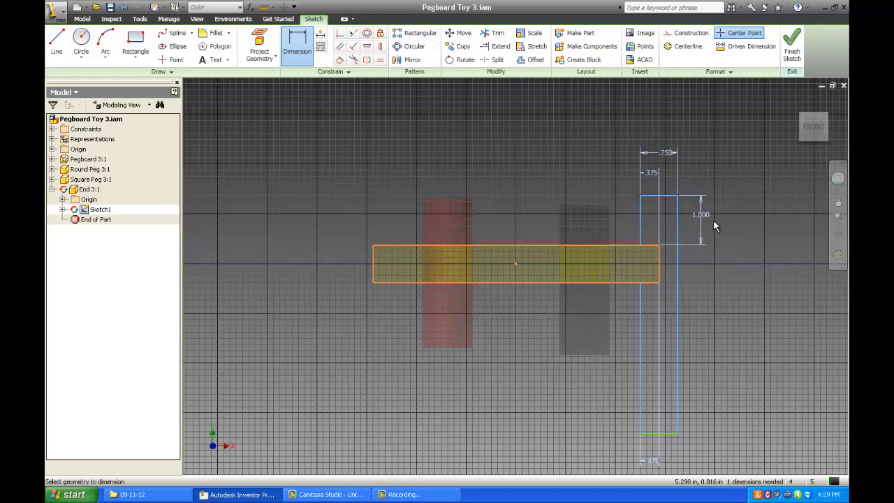
Dimension the overall height of the end profile between its top and bottom lines as 4 in
click(662, 195)
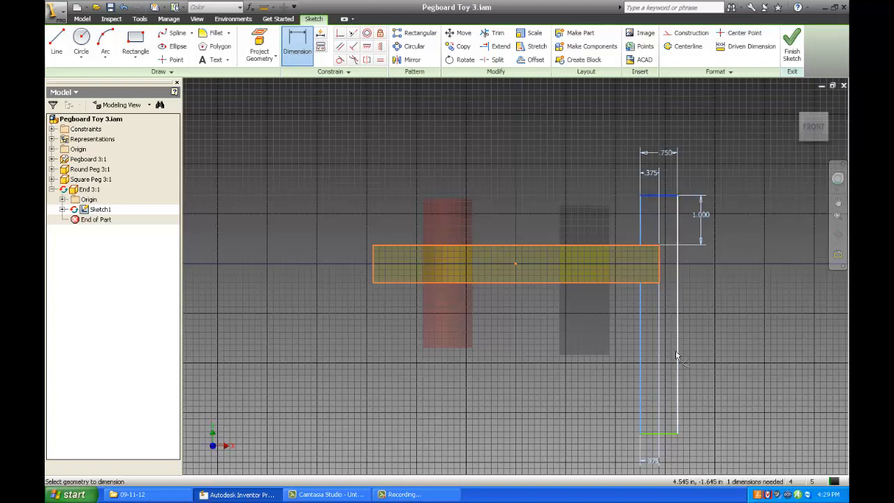
click(666, 434)
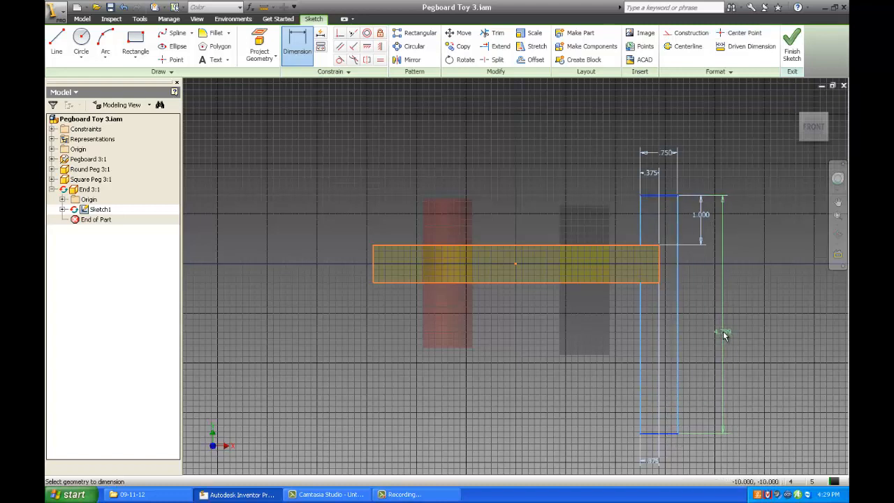
click(726, 334)
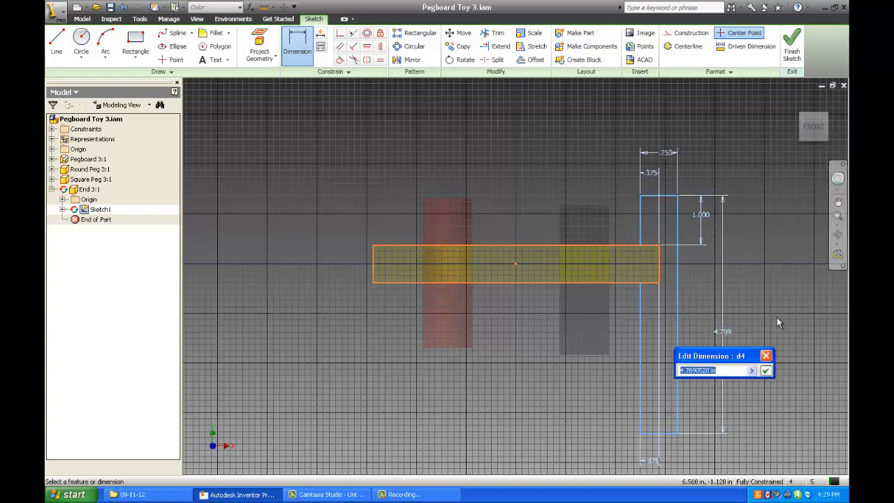
text(4)
key(Return)
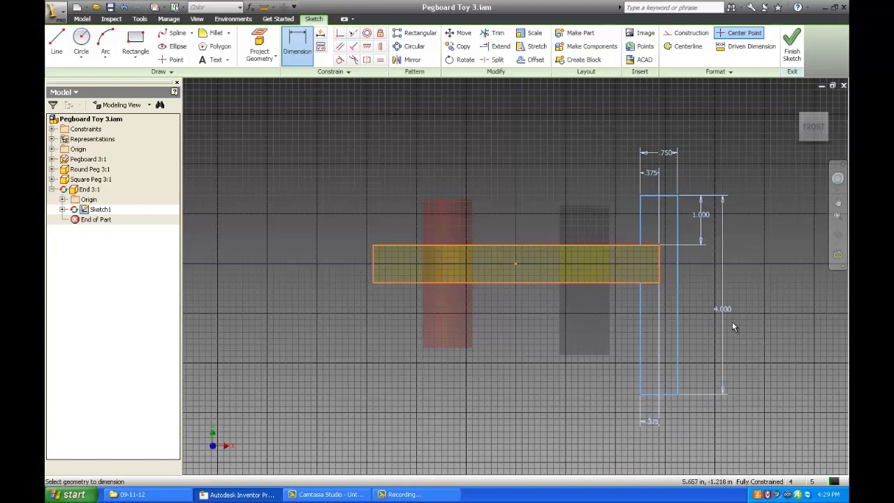
Finish the sketch and extrude the notched end profile 3 in in the reverse direction, back across the pegboard's end
click(795, 46)
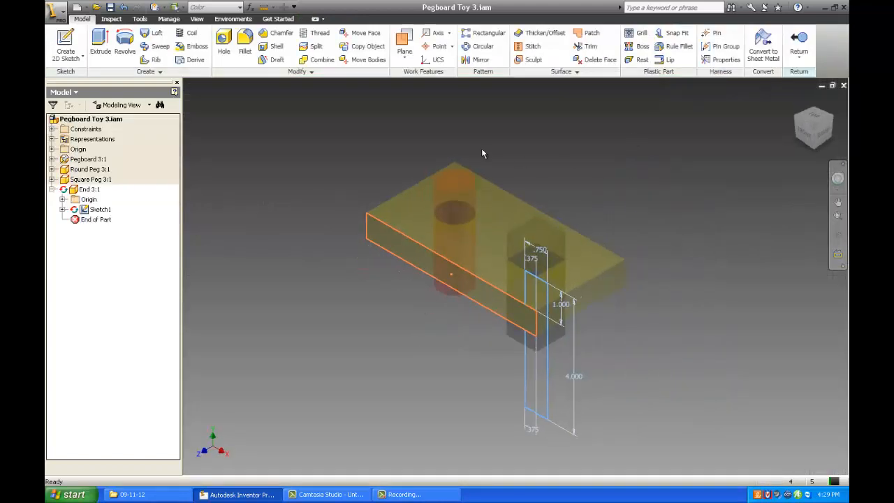
click(99, 48)
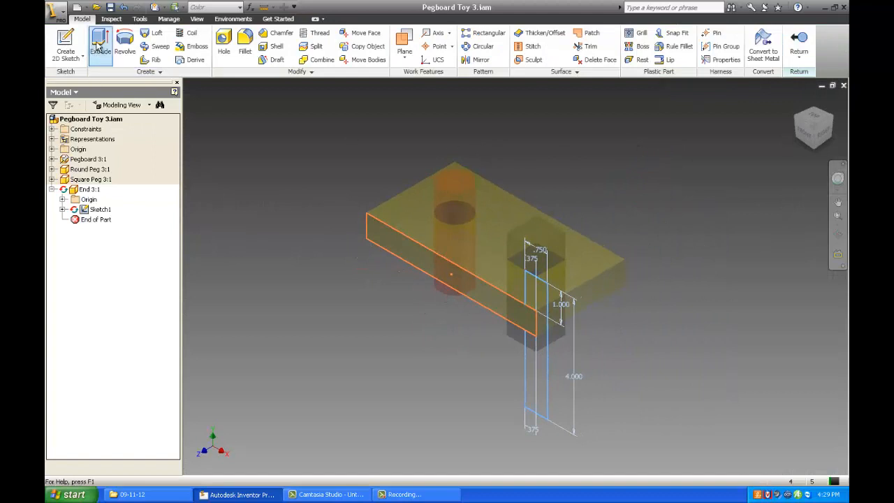
click(531, 360)
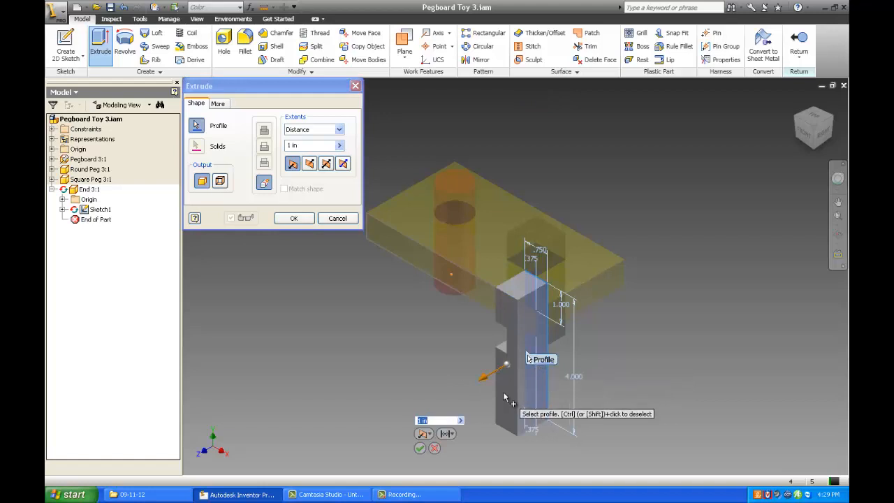
click(310, 166)
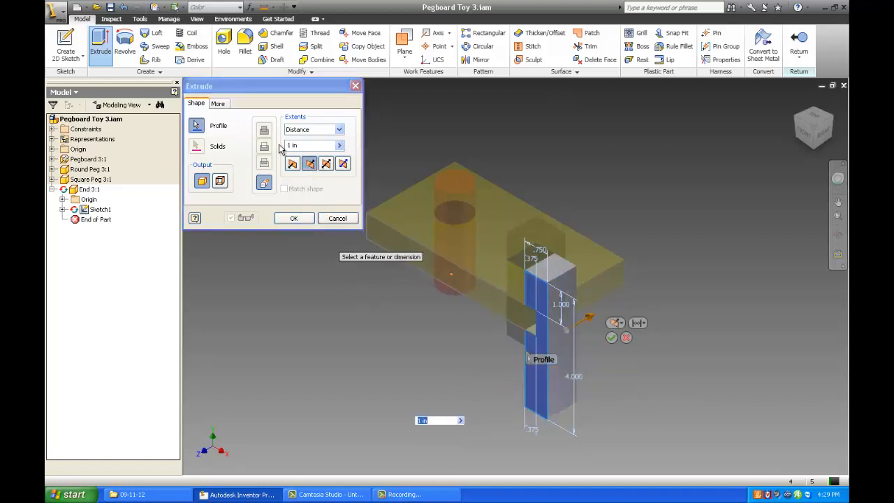
click(292, 145)
key(BackSpace)
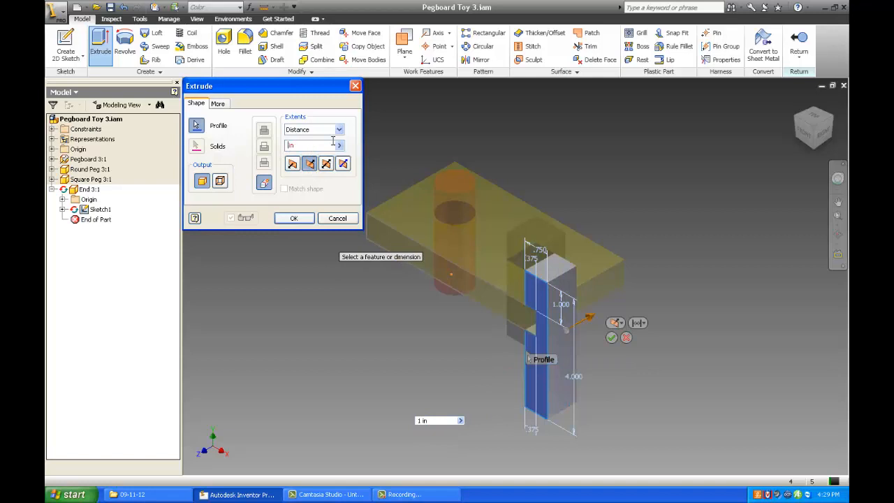
text(3)
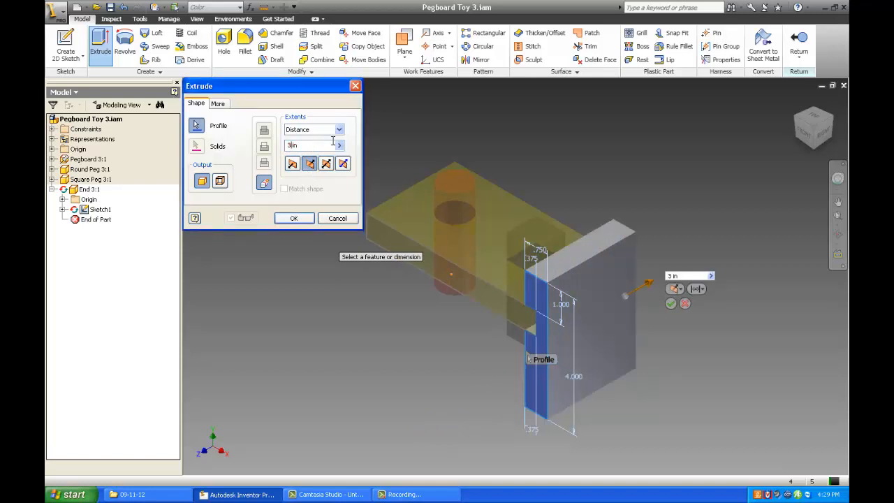
click(293, 219)
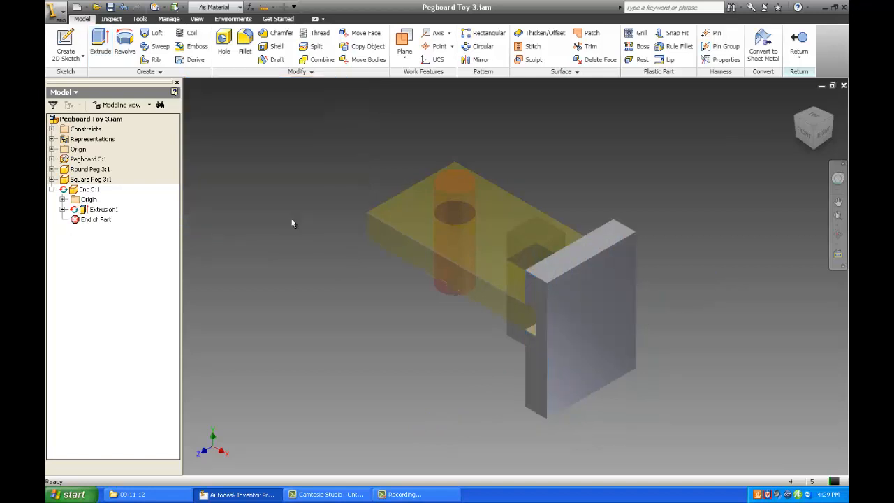
Set the End 3 part's colour to Green and finish editing it in place to return to the assembly
click(240, 7)
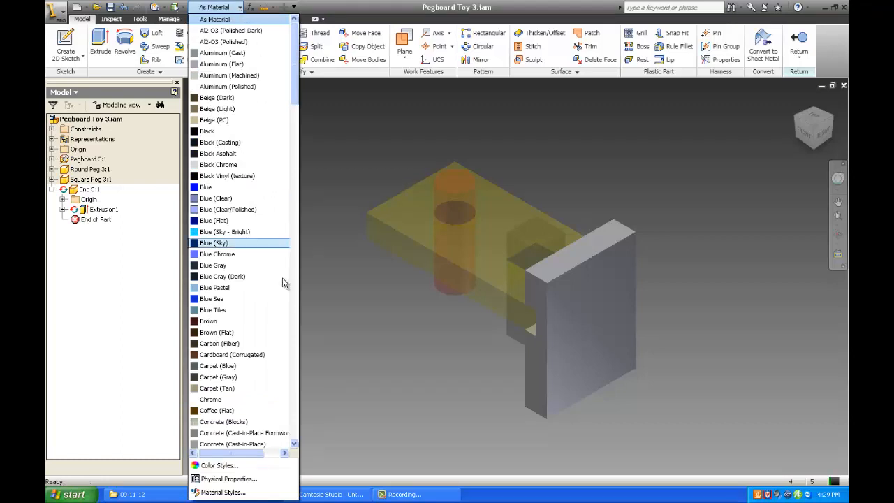
scroll(262, 293, down, 9)
scroll(262, 293, down, 5)
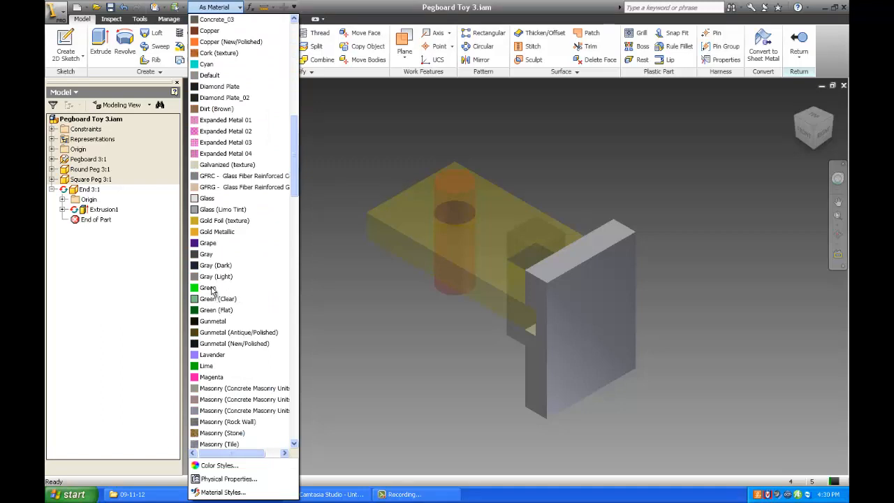
click(209, 288)
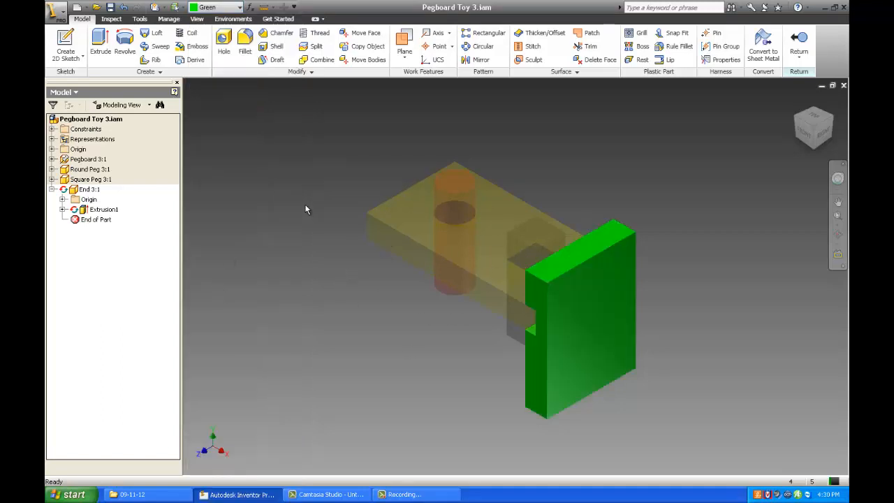
right_click(293, 161)
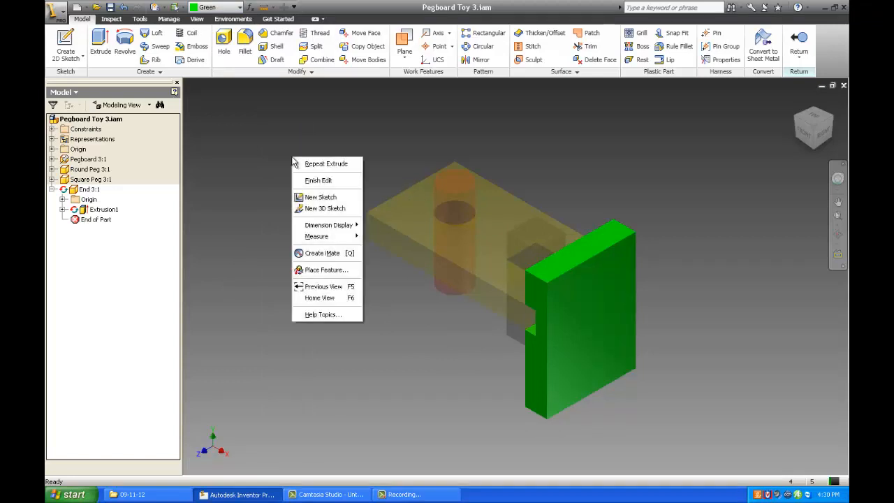
click(320, 181)
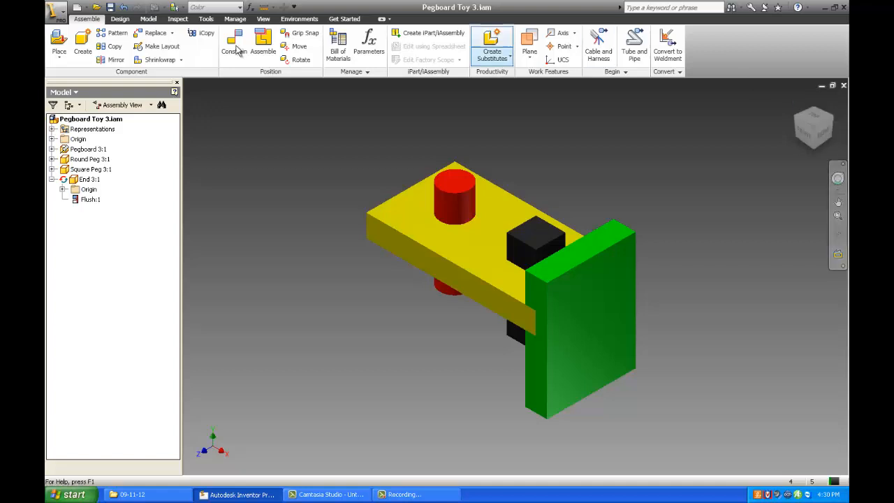
Save the Pegboard Toy 3 assembly together with the new End 3 part file
click(58, 11)
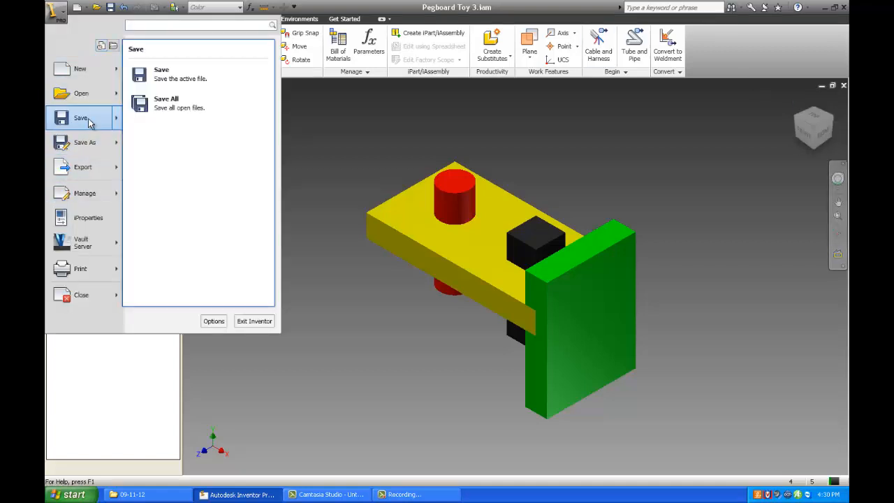
click(88, 120)
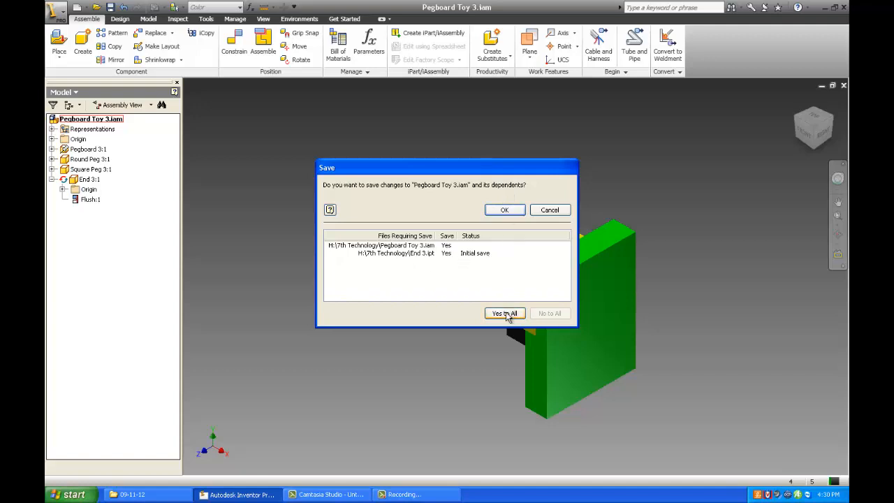
click(507, 210)
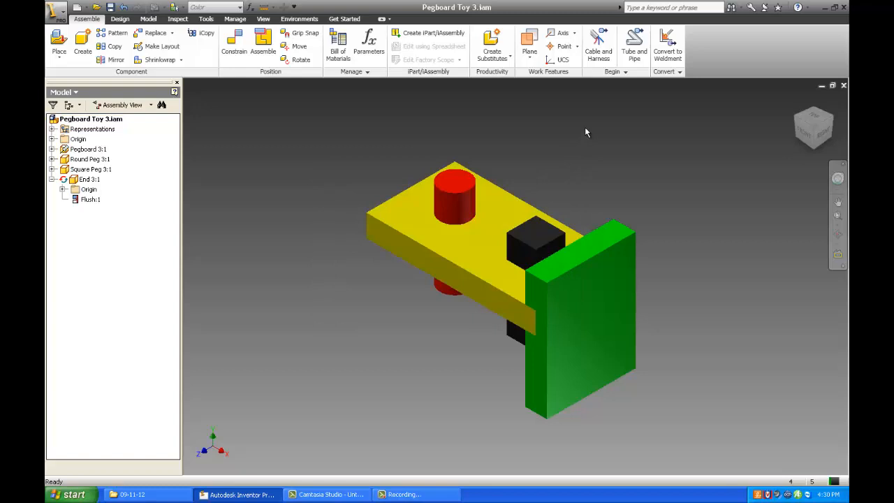
Place one more instance of End 3.ipt in the assembly, beside the pegboard's free end near the round peg
click(58, 40)
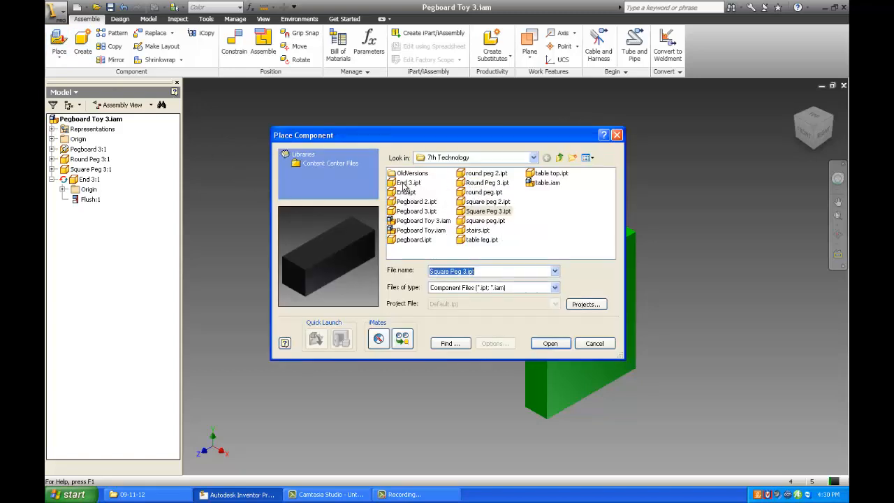
click(405, 183)
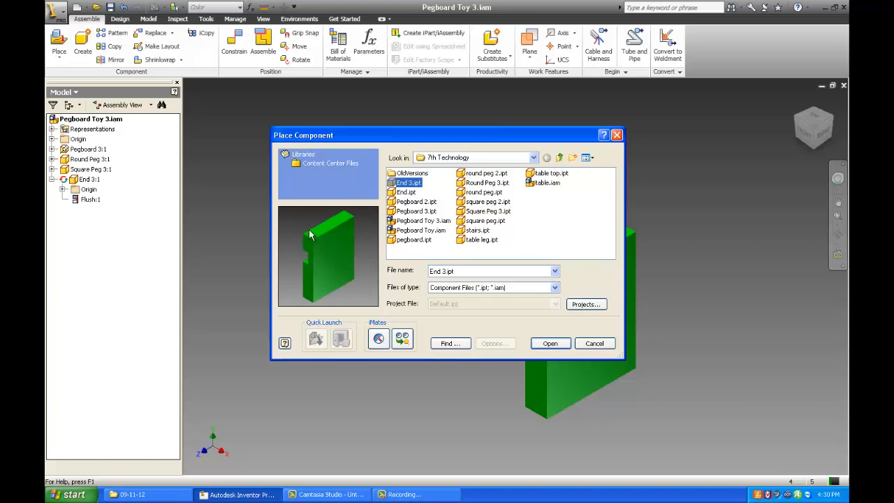
click(553, 347)
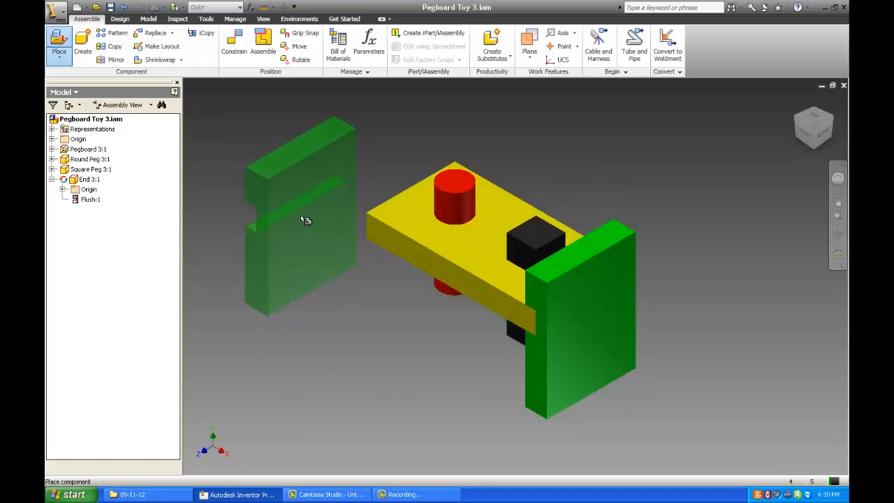
click(306, 221)
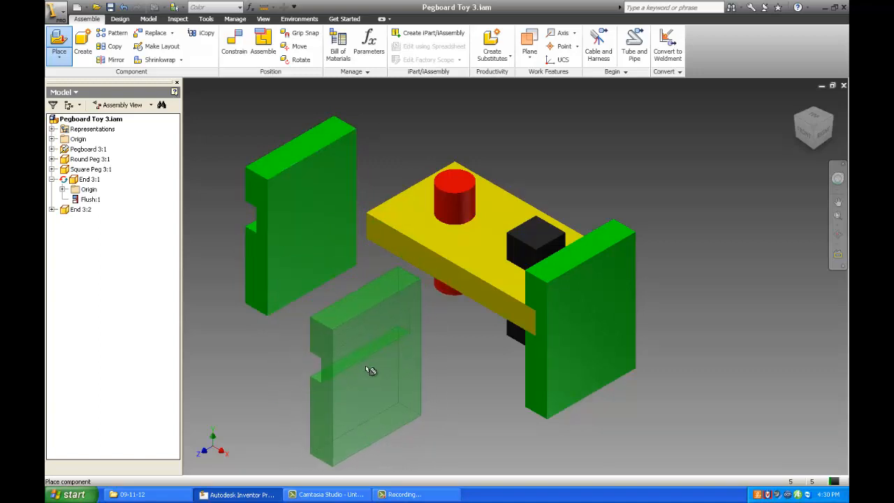
key(Escape)
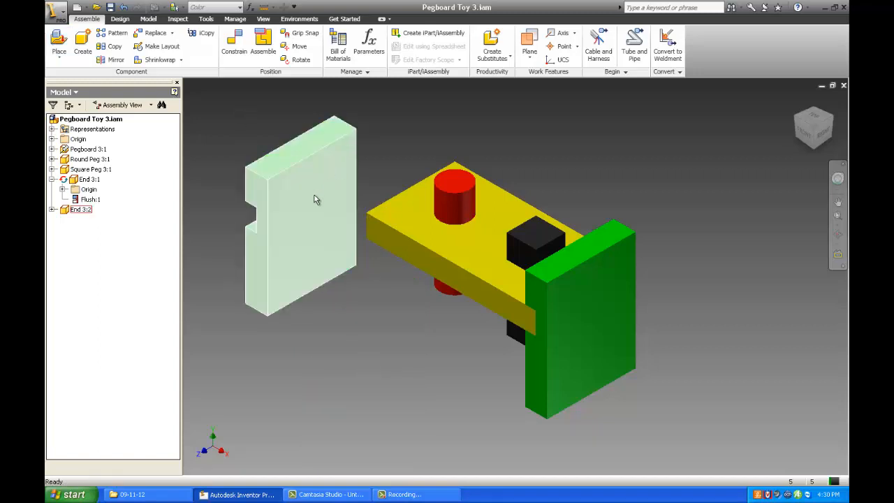
Rotate the second end part freely so its notched side turns toward the pegboard and the notch faces are accessible
click(318, 230)
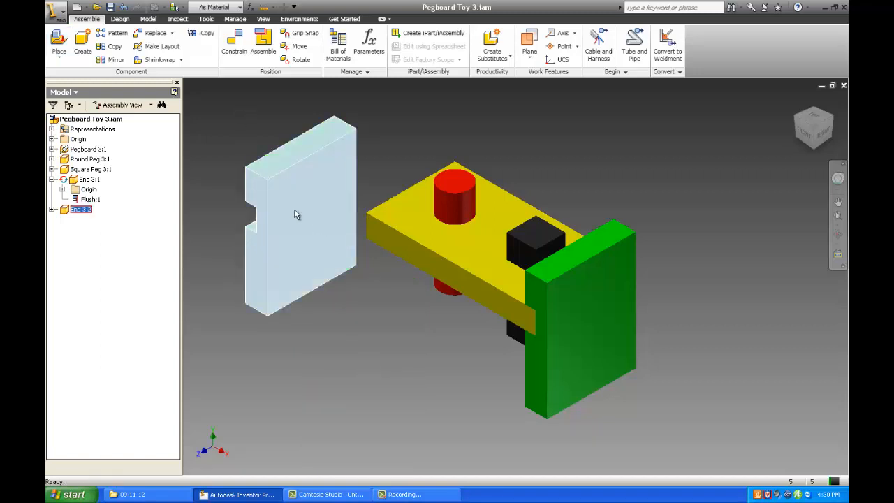
click(300, 60)
drag(345, 176, 341, 96)
click(435, 379)
click(415, 376)
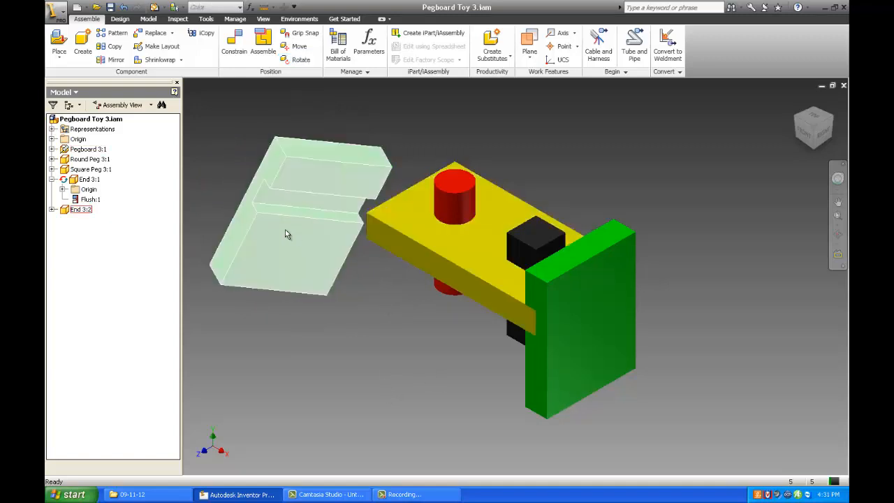
Mate the lower ledge of the second end's notch to the pegboard's underside with a 0 in offset
click(234, 43)
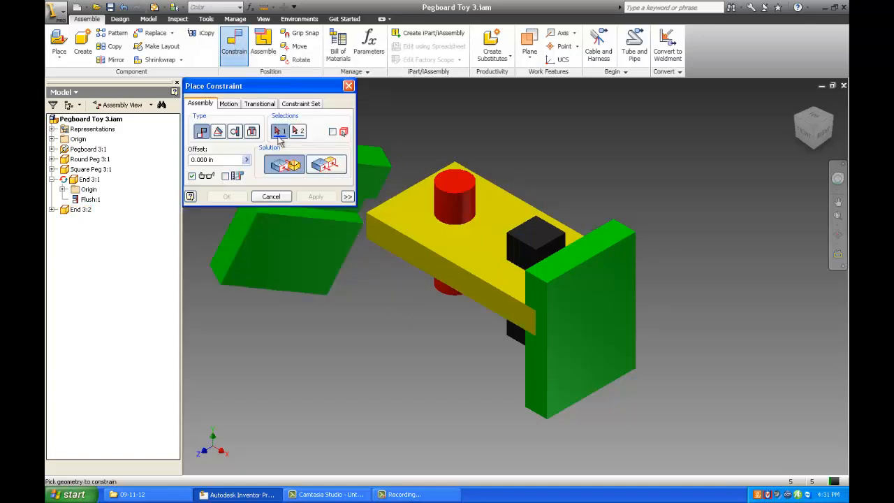
drag(280, 89, 299, 361)
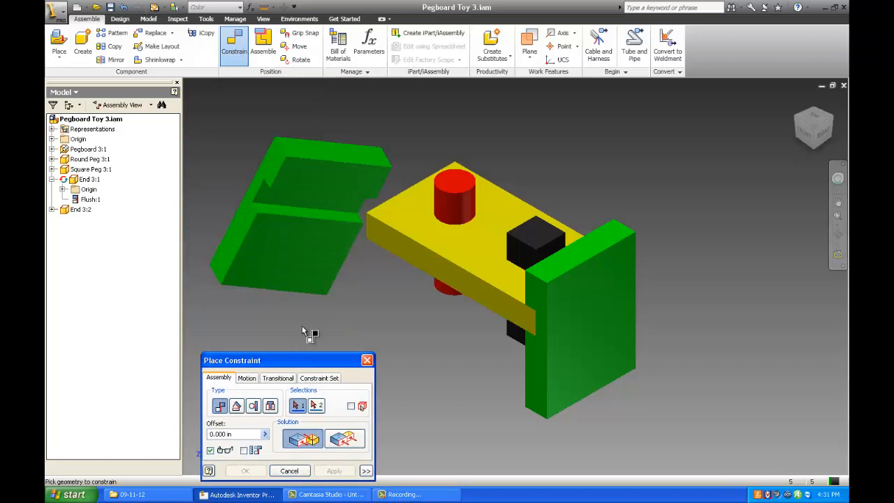
scroll(311, 220, down, 2)
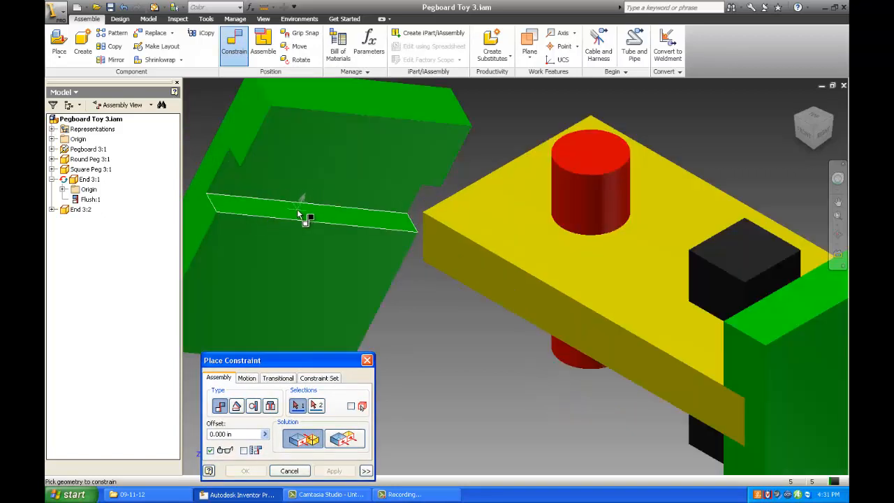
click(299, 213)
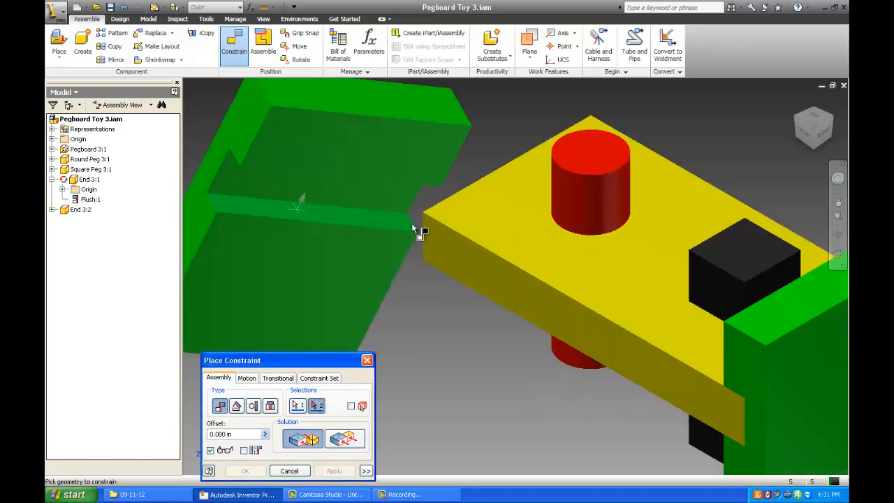
click(801, 141)
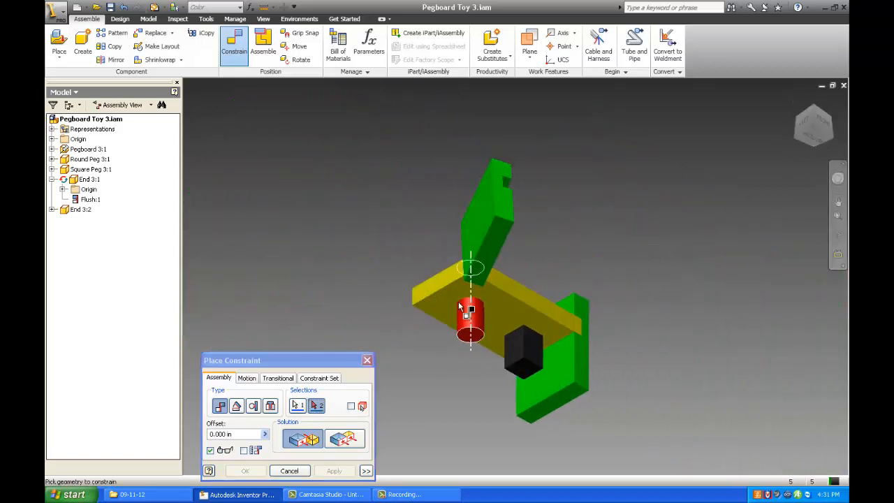
click(452, 300)
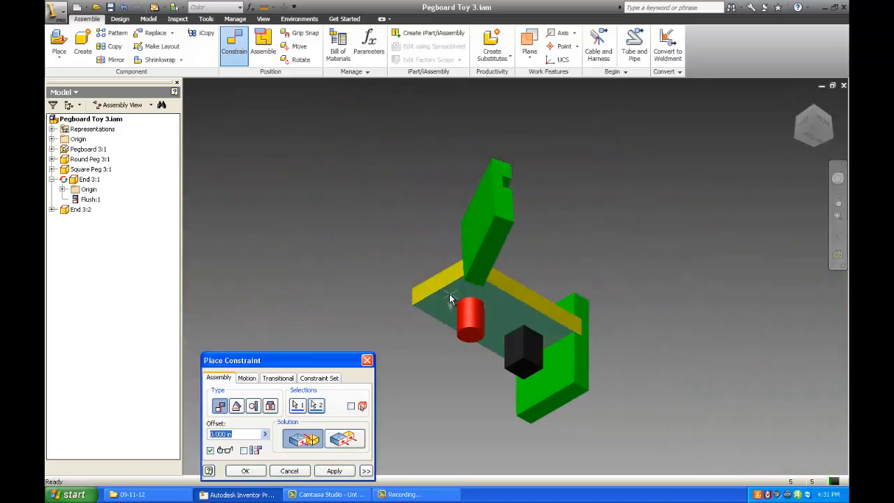
click(335, 472)
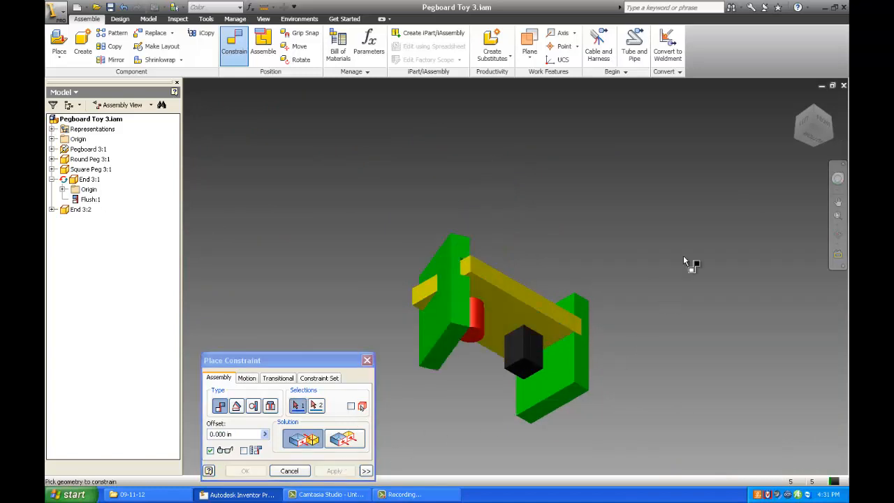
Close the constraint tool and move the second end outward along the pegboard to expose the notch's inner vertical face
click(809, 106)
click(833, 119)
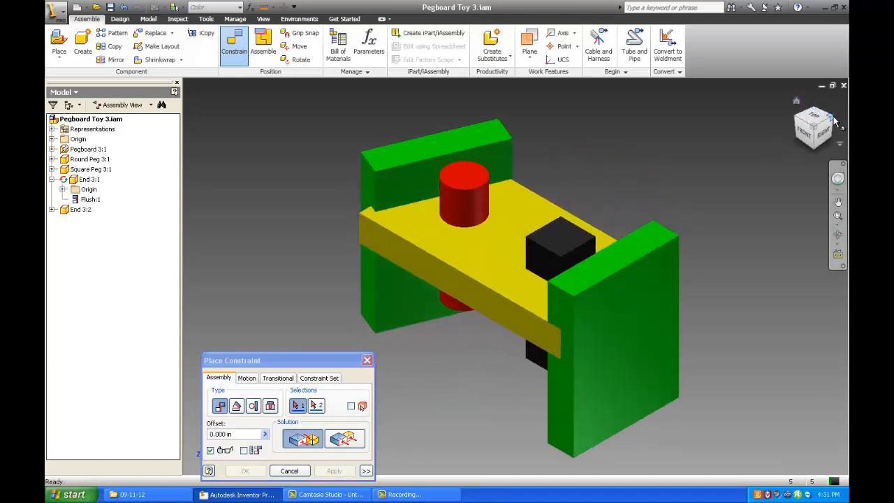
click(836, 121)
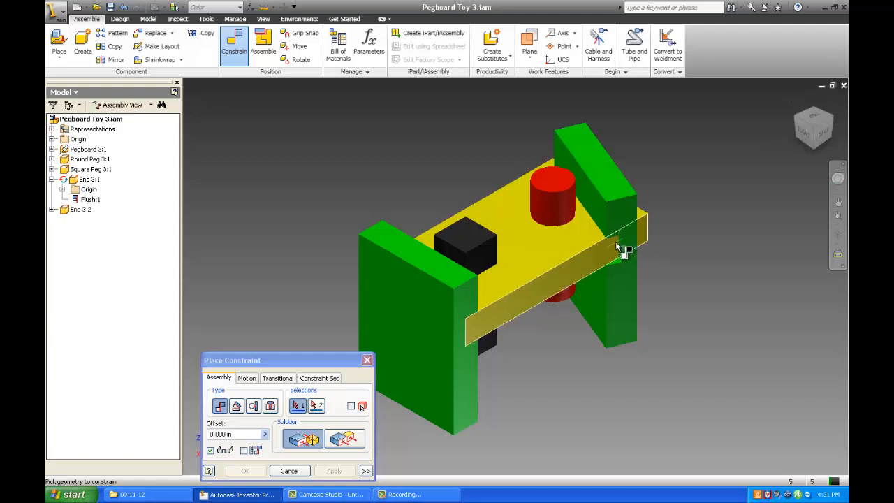
click(804, 129)
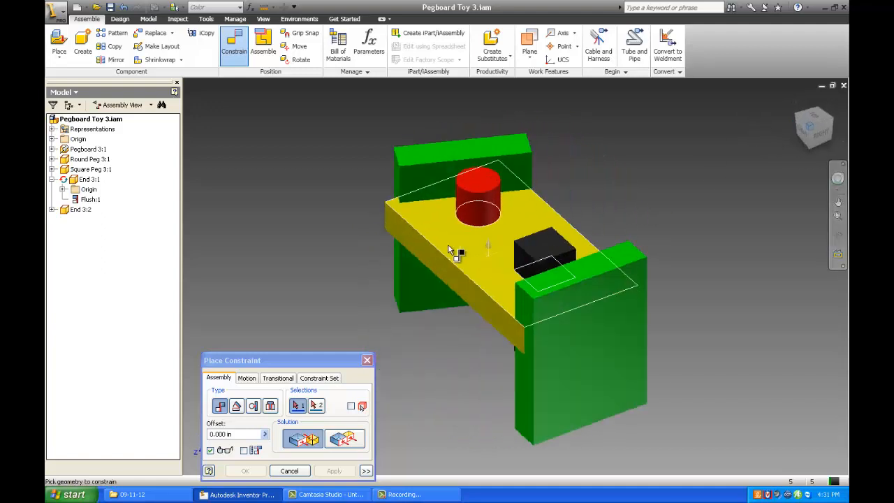
scroll(451, 251, down, 5)
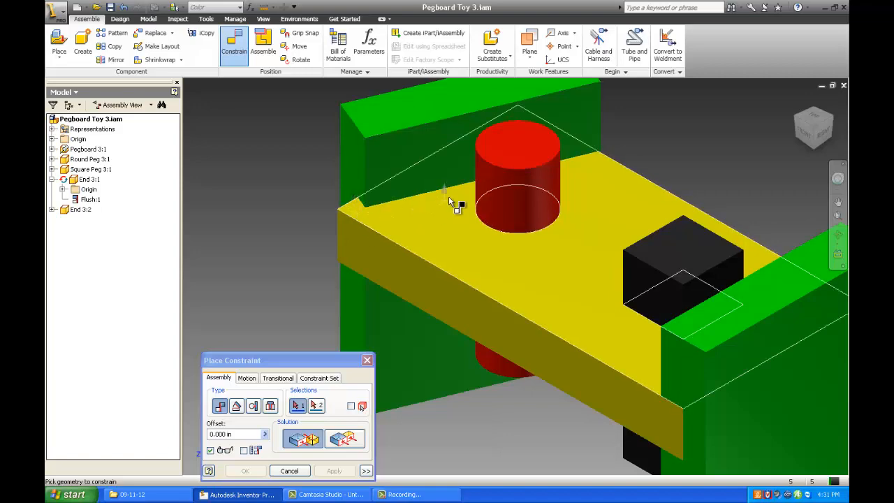
click(800, 121)
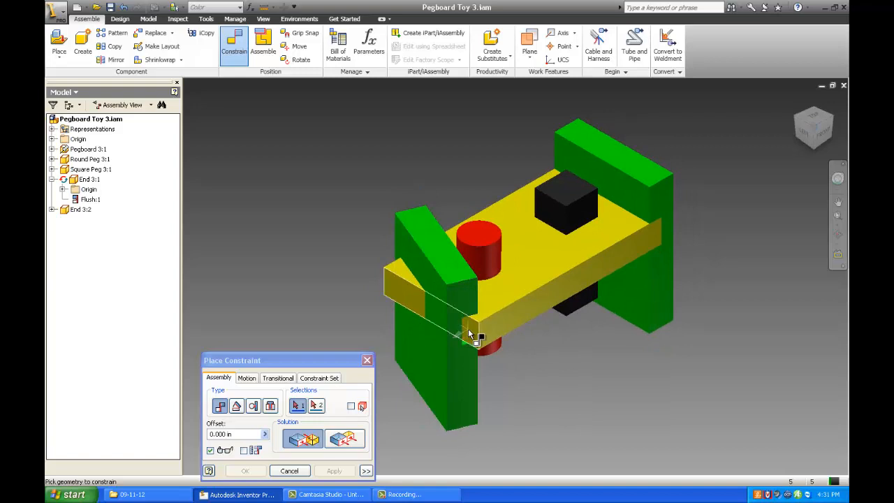
click(835, 119)
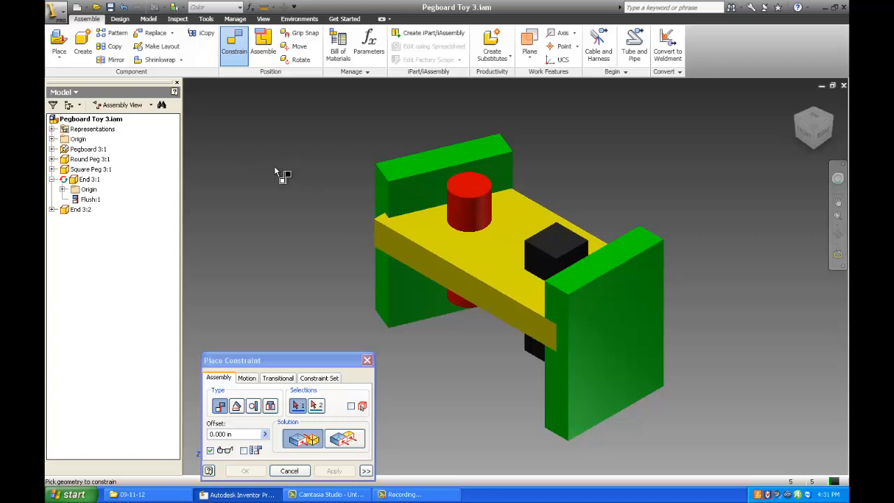
click(367, 360)
click(410, 193)
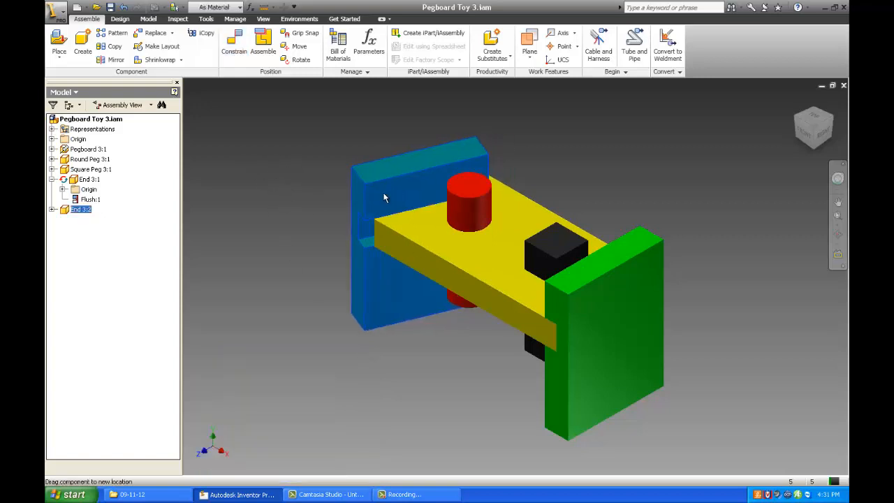
click(493, 160)
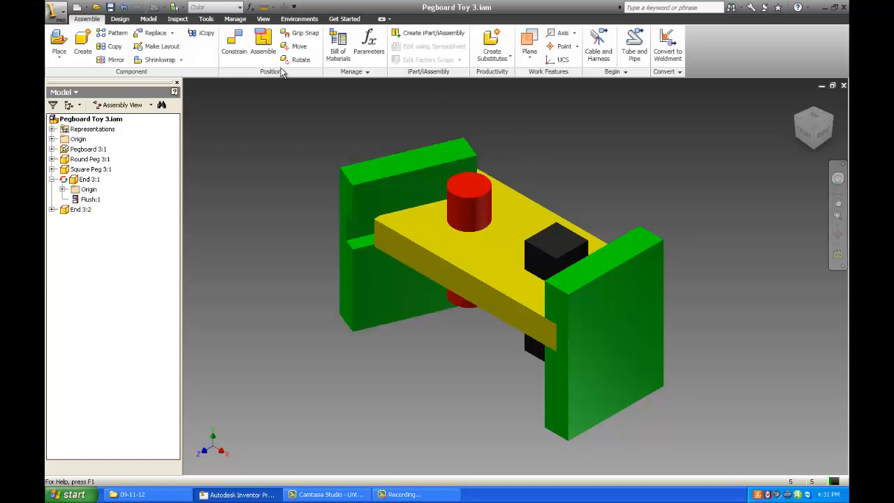
Mate the inner vertical face of the second end's notch to the pegboard's free end face with a 0 in offset
click(356, 231)
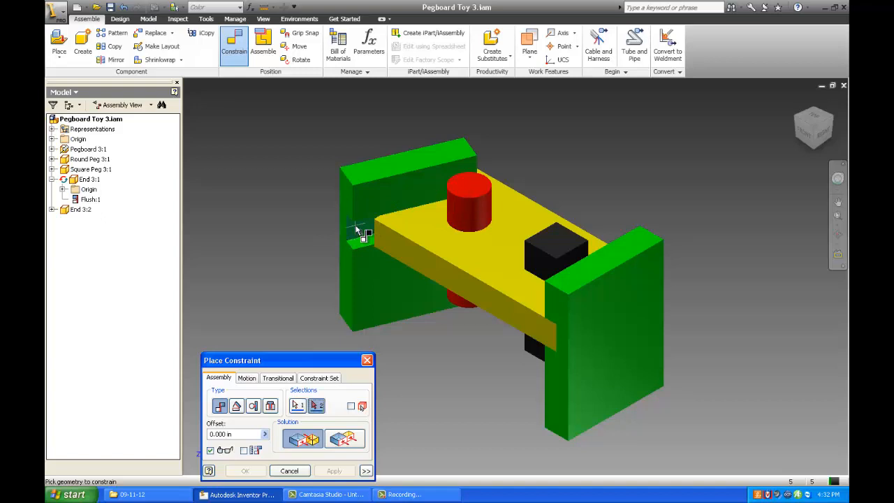
click(803, 123)
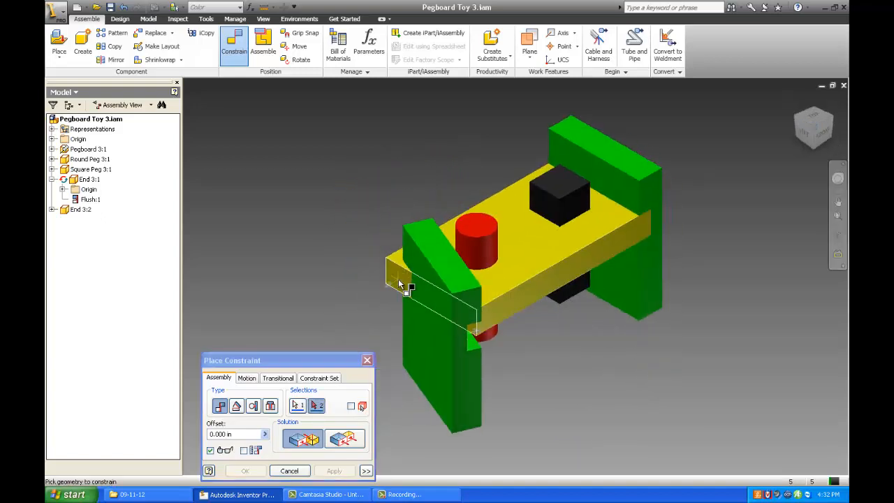
click(400, 285)
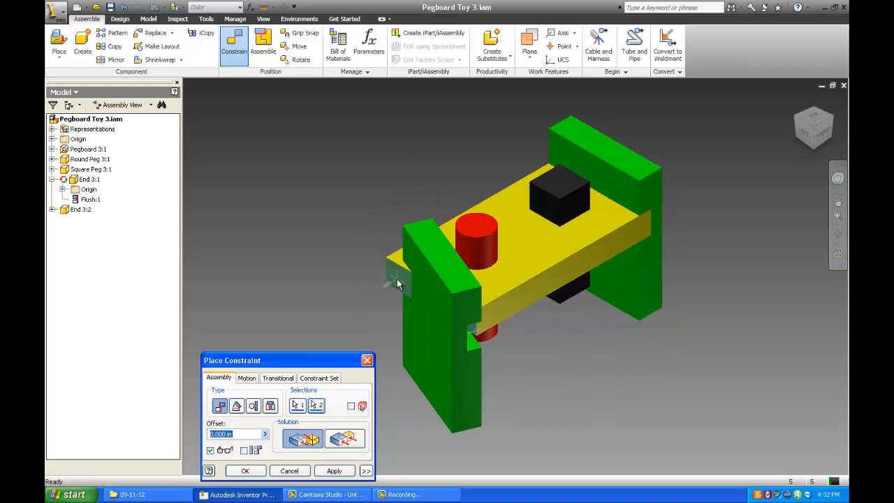
click(335, 471)
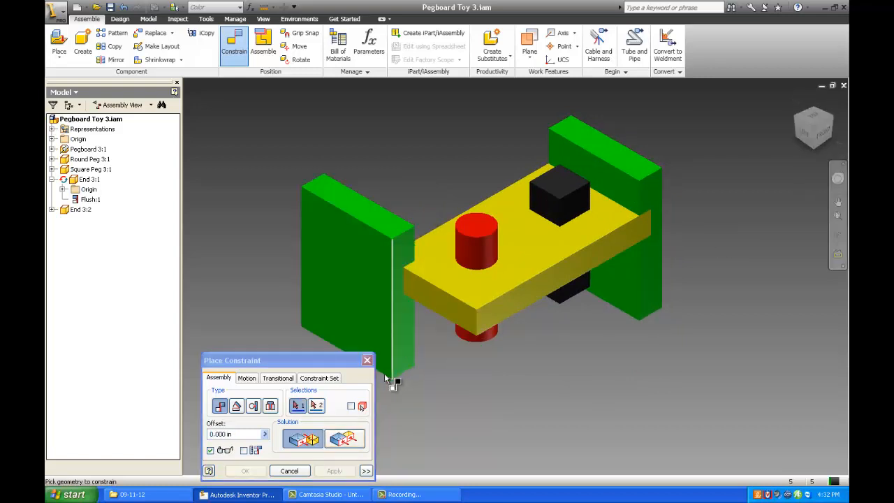
click(367, 361)
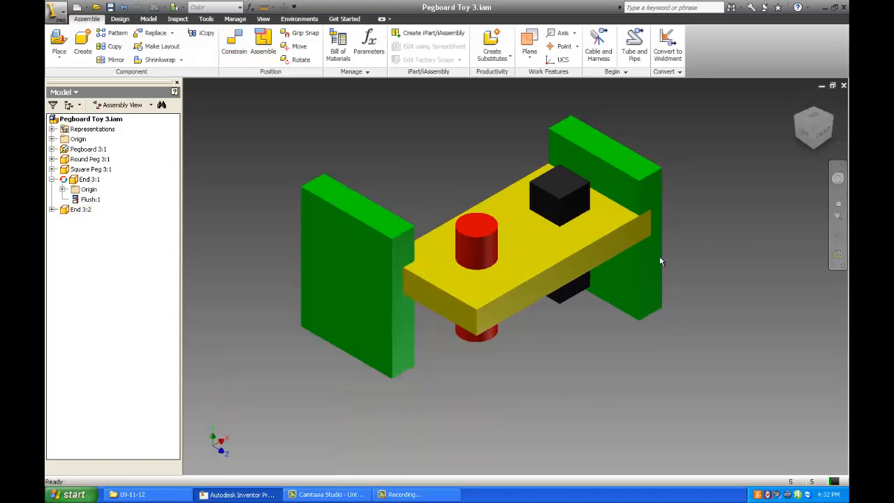
Constrain the second end's narrow side face flush with the pegboard's long side face at a 0 in offset, and close the constraint tool
click(833, 122)
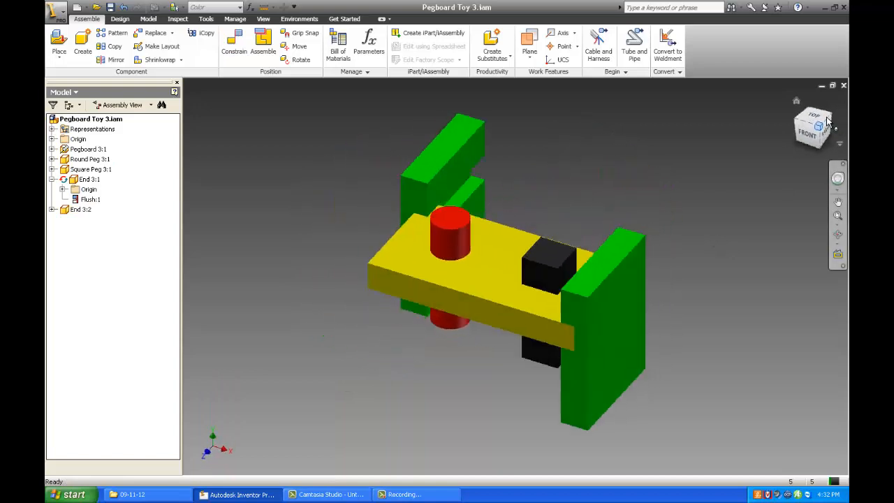
drag(488, 159, 499, 175)
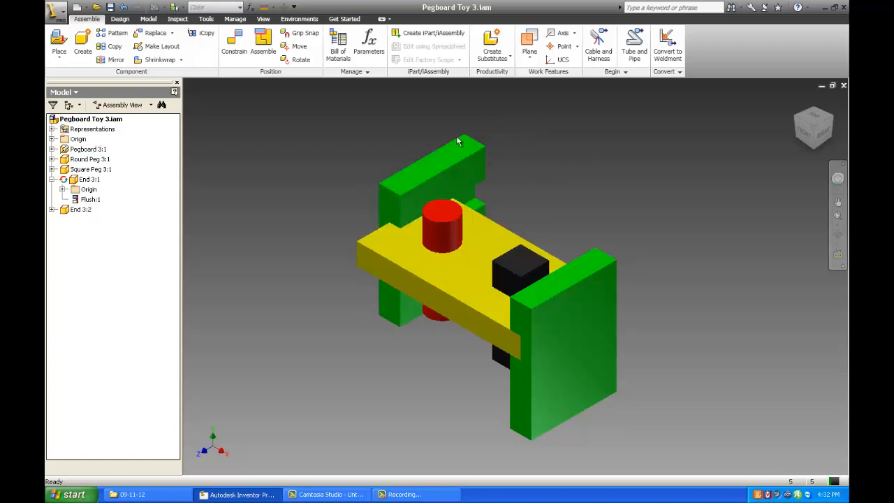
click(236, 56)
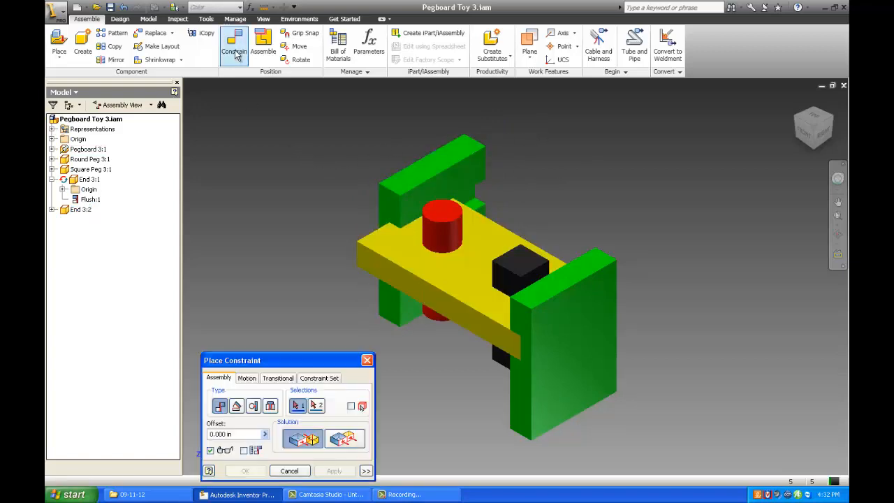
click(342, 440)
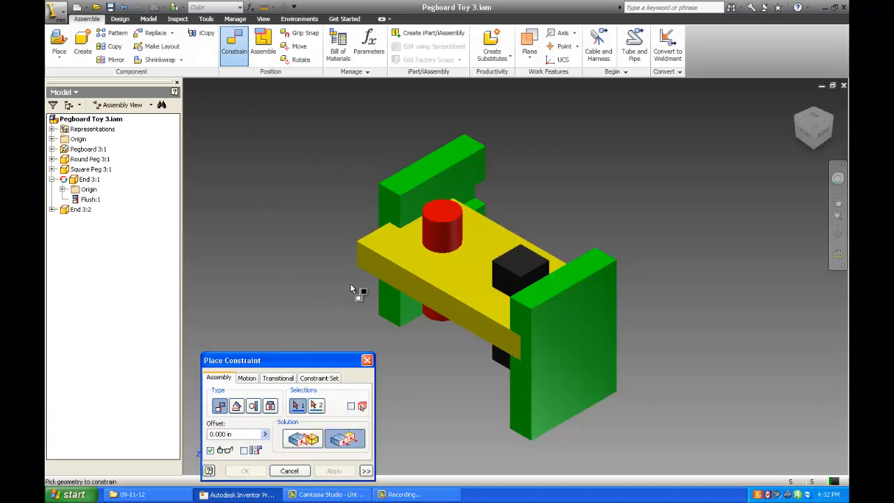
click(388, 214)
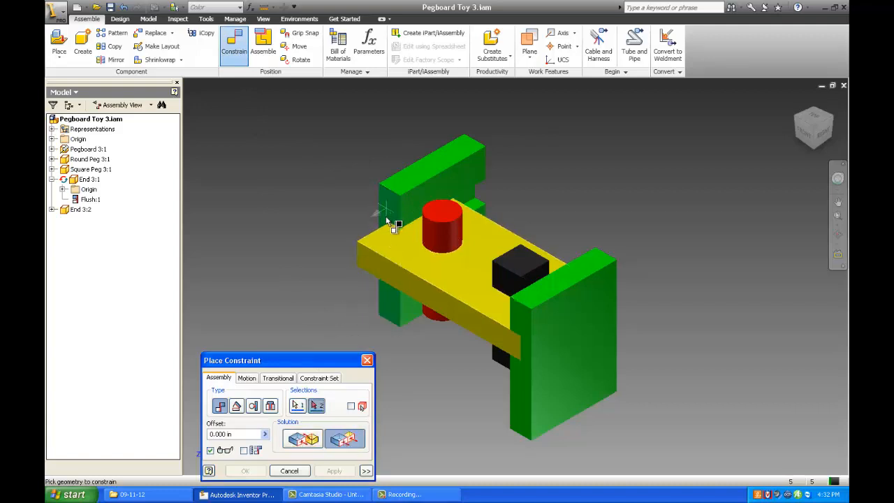
click(374, 271)
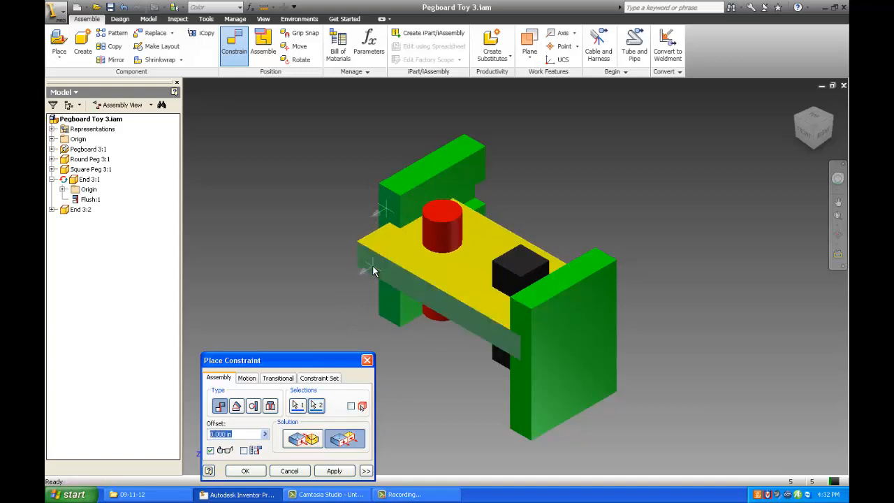
click(337, 472)
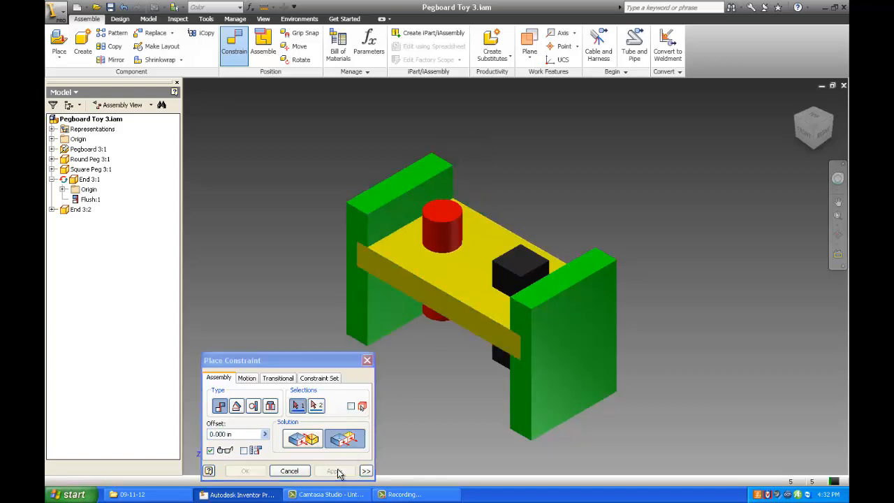
click(367, 360)
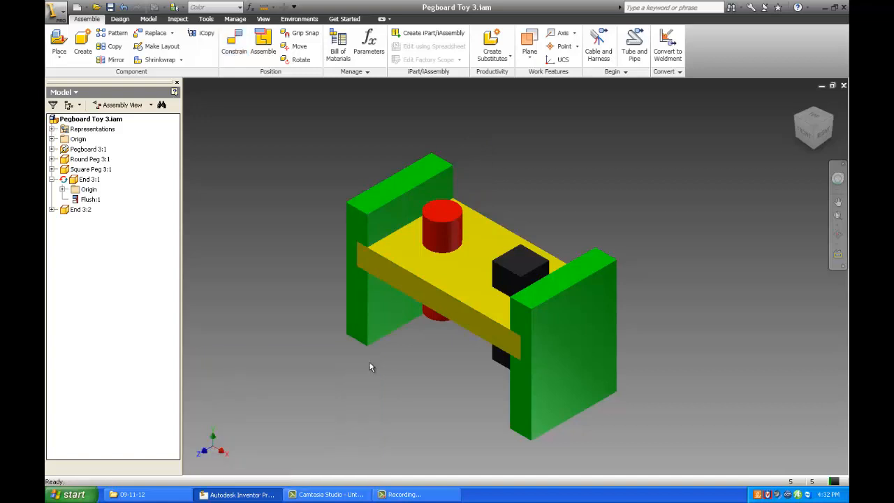
Save the completed pegboard toy assembly
click(60, 14)
click(63, 120)
click(803, 118)
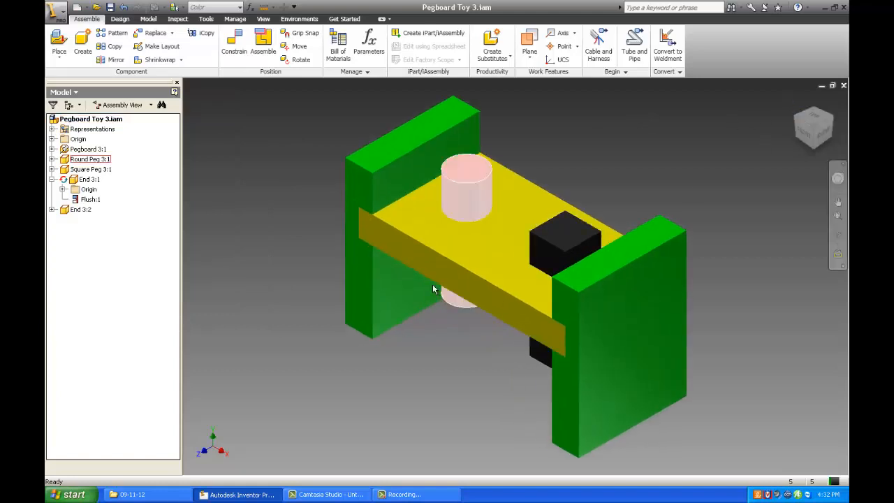